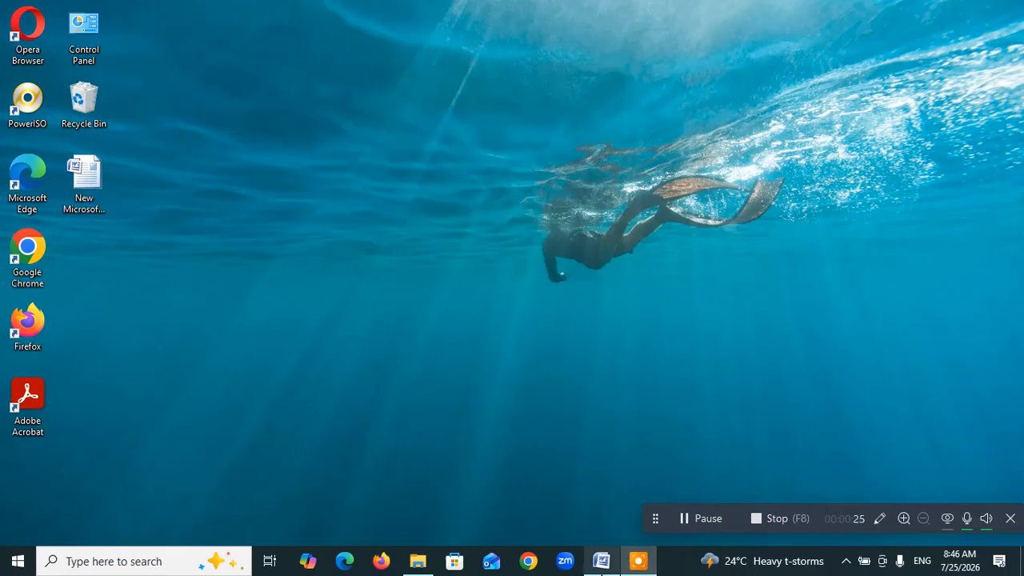
- Switch to the open Microsoft Word document and set the whole paragraph's font to the Arial body theme font
click(601, 564)
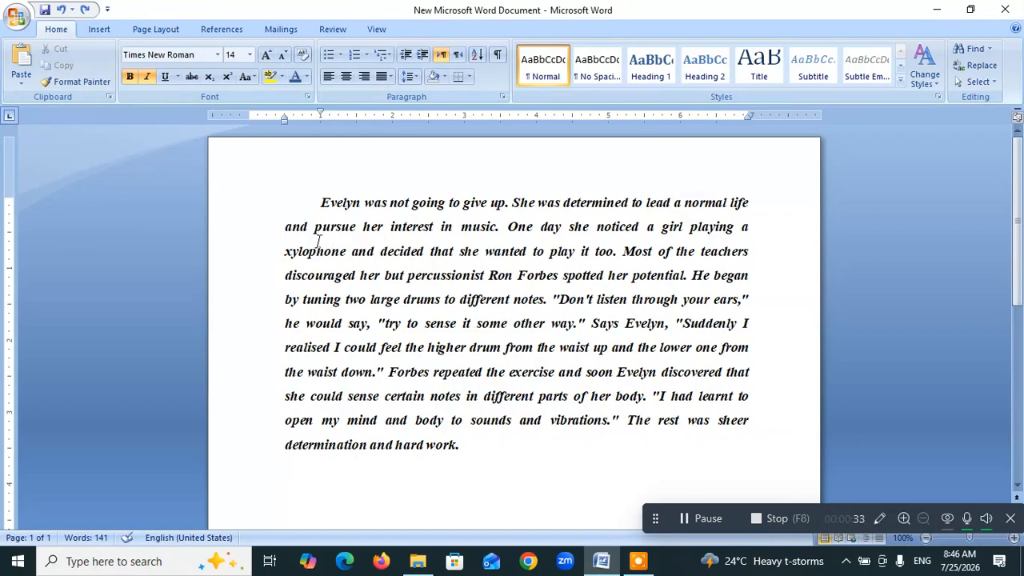
click(316, 201)
drag(316, 202, 476, 457)
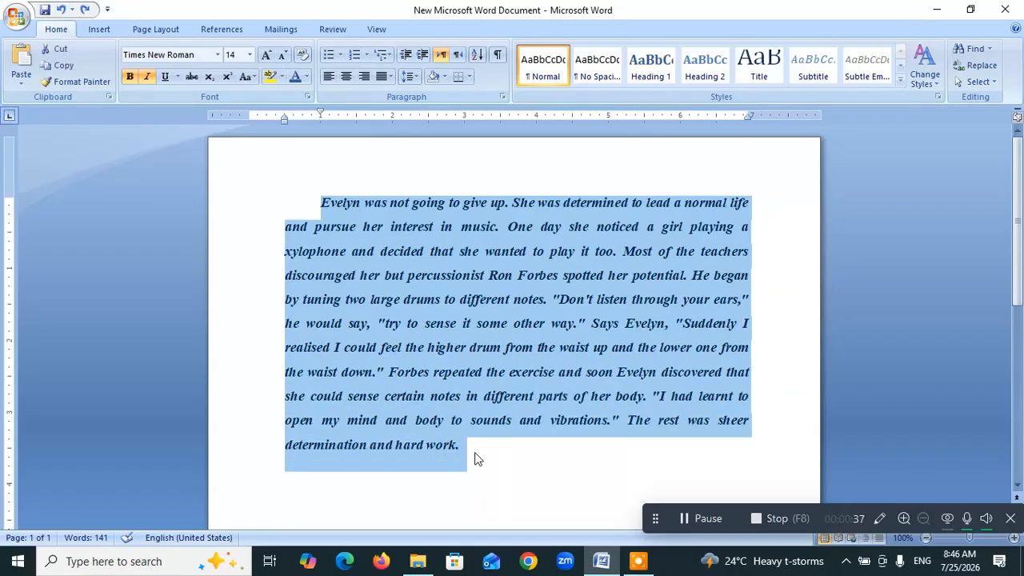
click(217, 54)
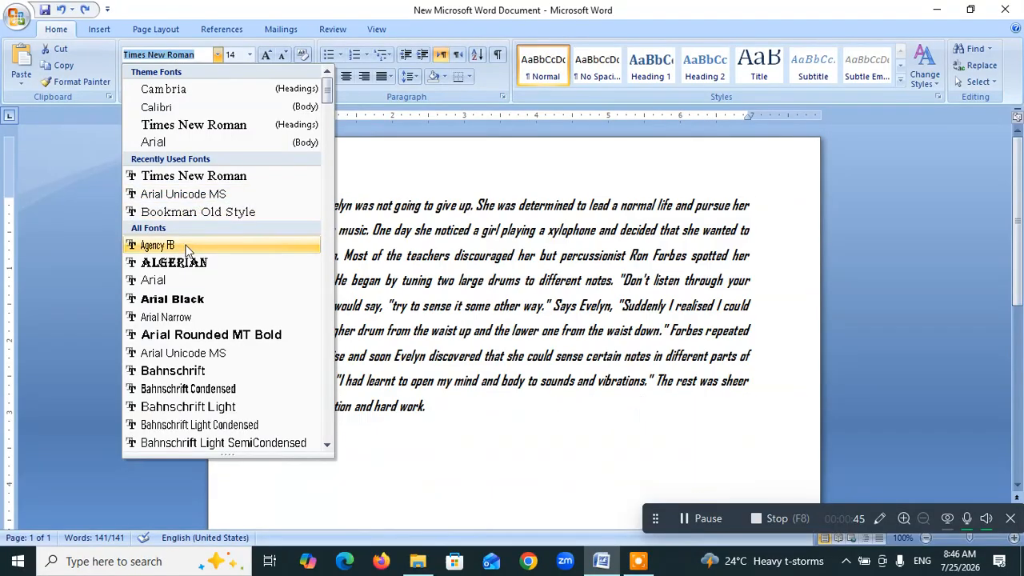
click(184, 144)
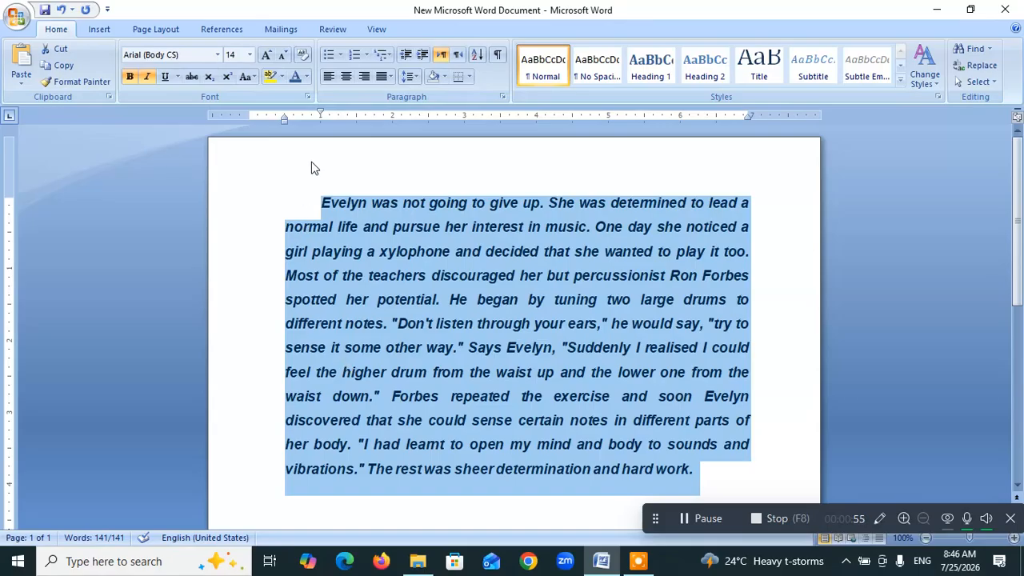
click(497, 154)
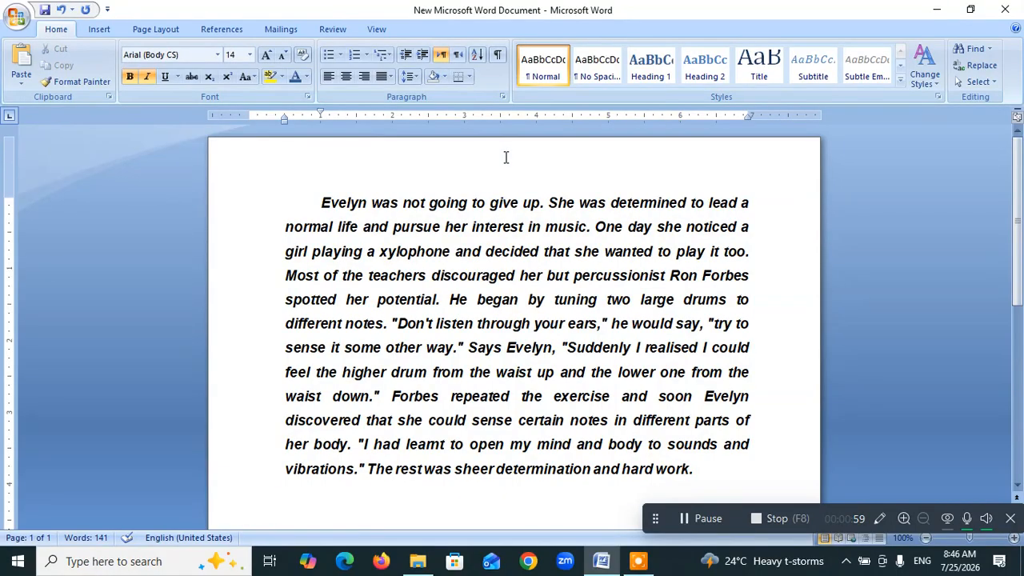
- Set the font of all the document's text to Times New Roman
key(ctrl+a)
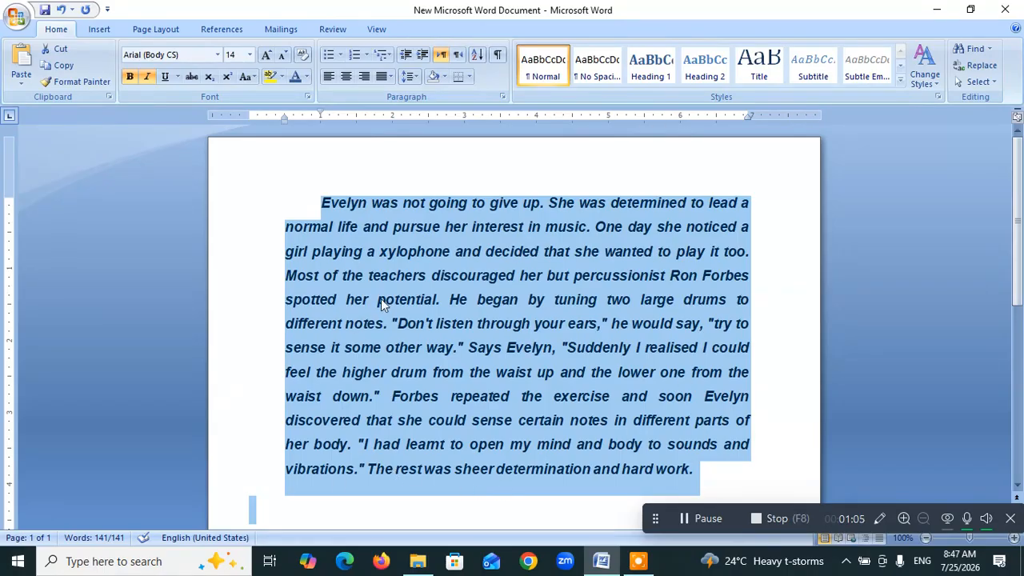
click(218, 54)
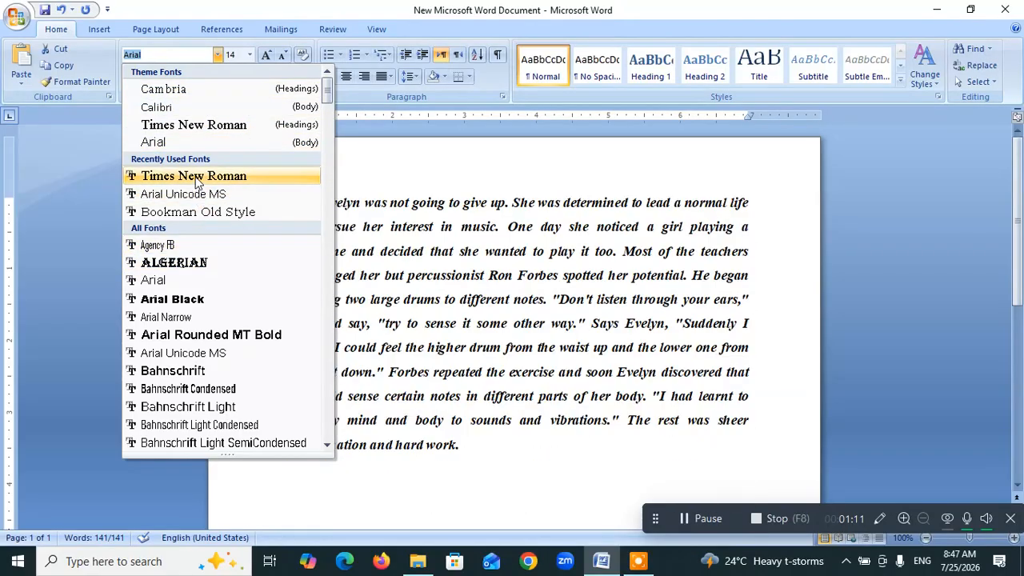
click(196, 178)
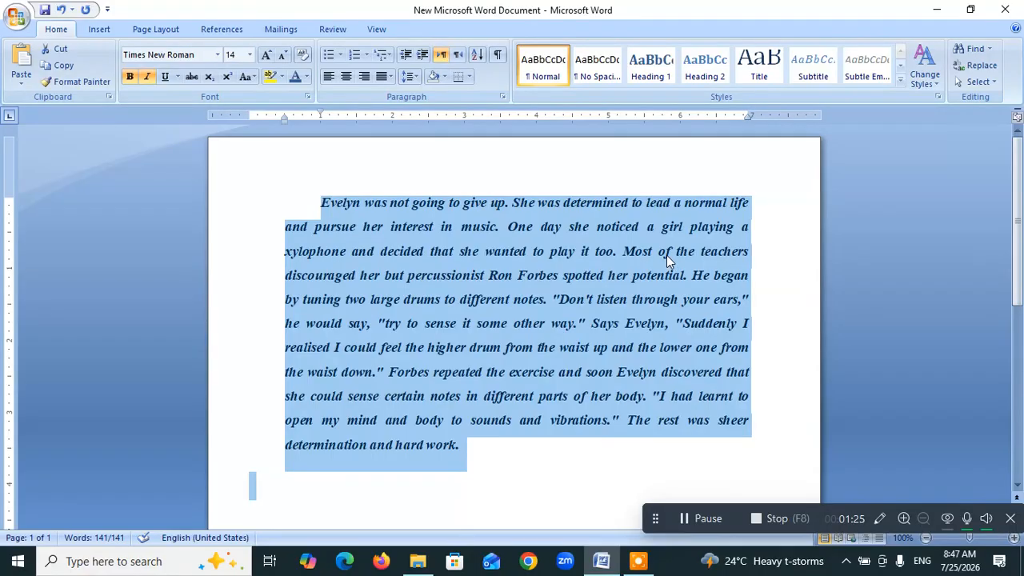
- Set the selected text's font size to 11 and enlarge it stepwise to 16
click(249, 55)
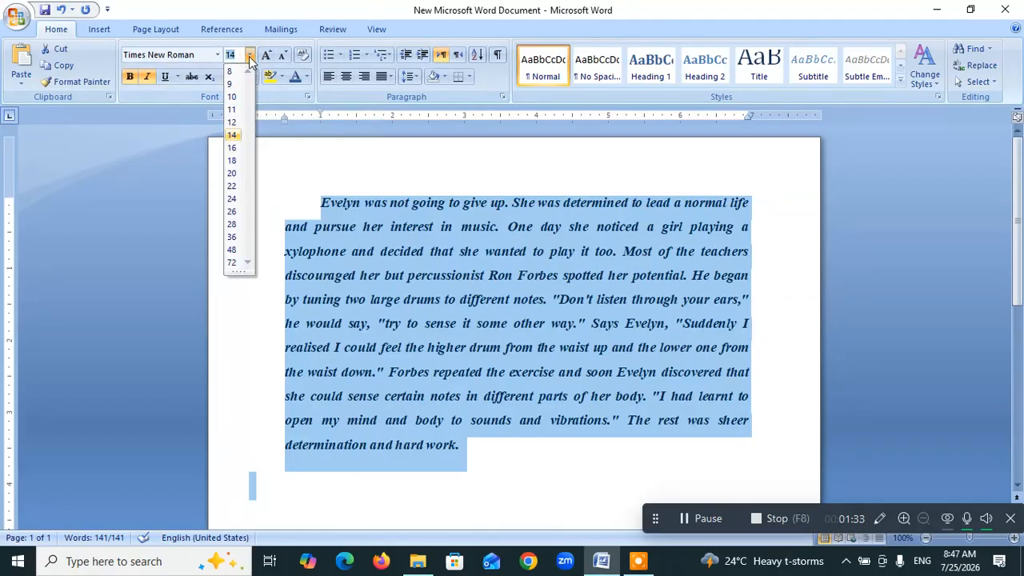
click(234, 110)
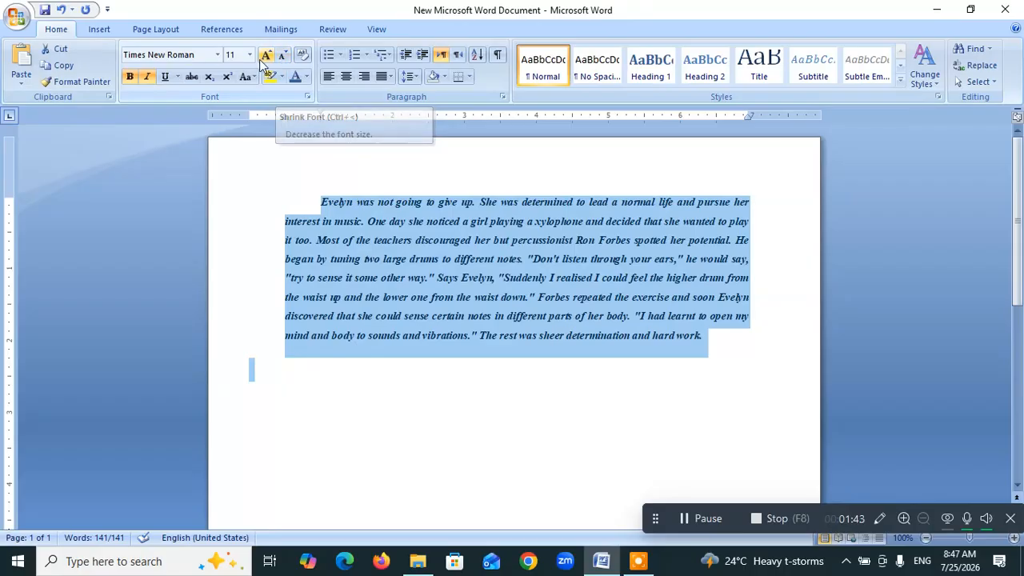
click(267, 56)
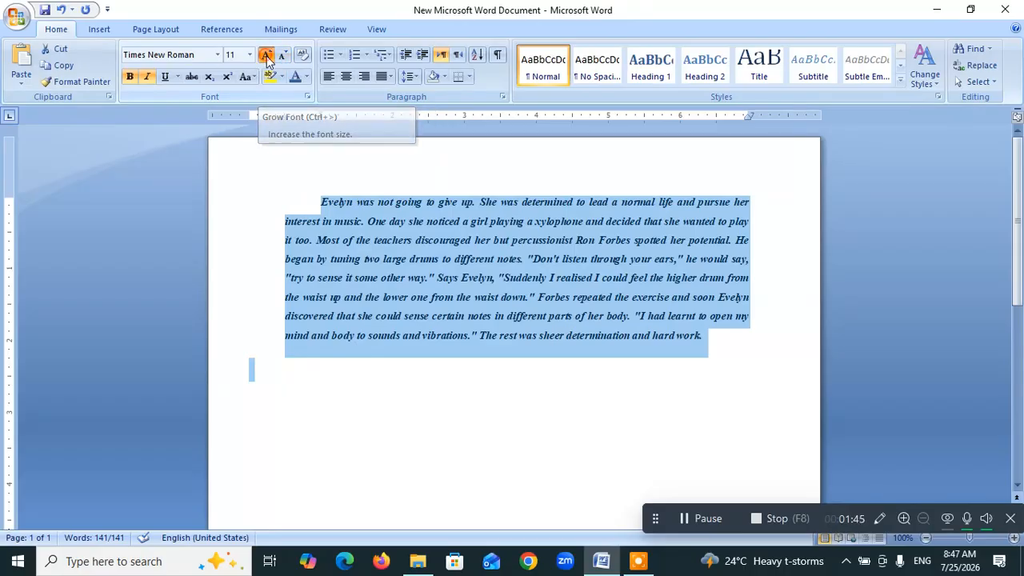
click(267, 56)
click(267, 56)
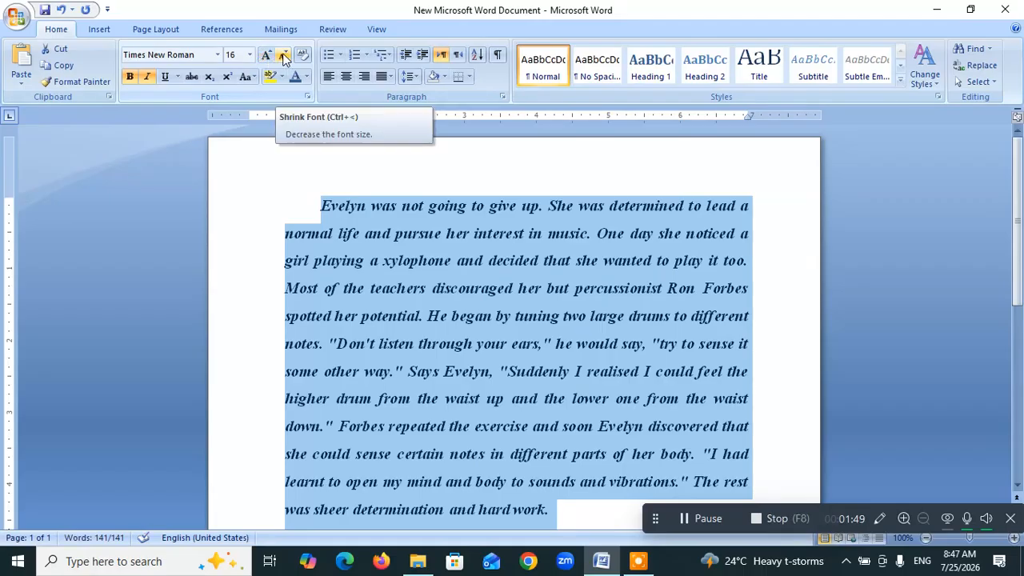
- Shrink the selected text stepwise to size 12 and enlarge it one step to 14
click(283, 56)
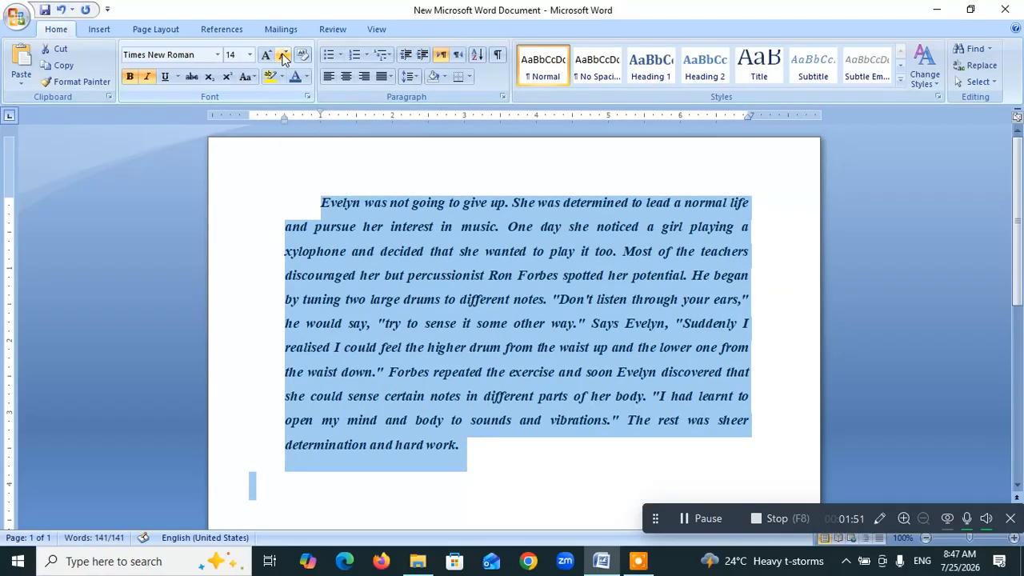
click(283, 57)
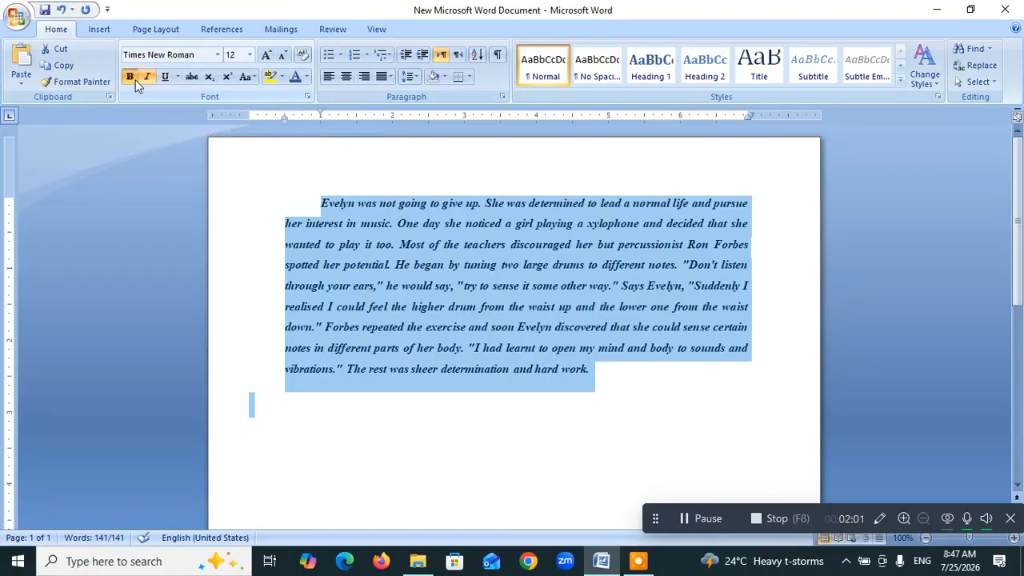
click(267, 54)
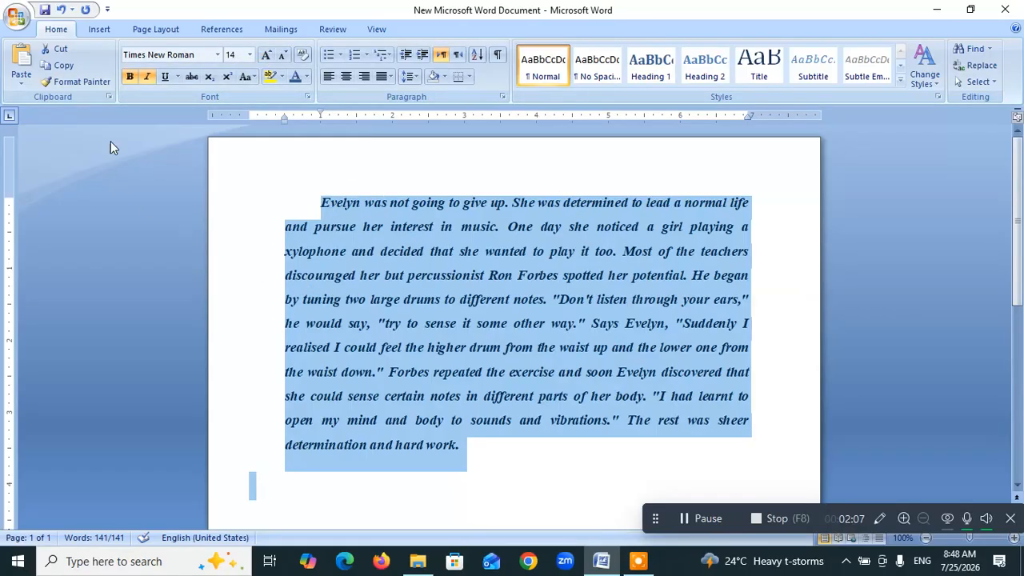
- Turn bold off and on again for the selected text, and do the same with italic
click(129, 78)
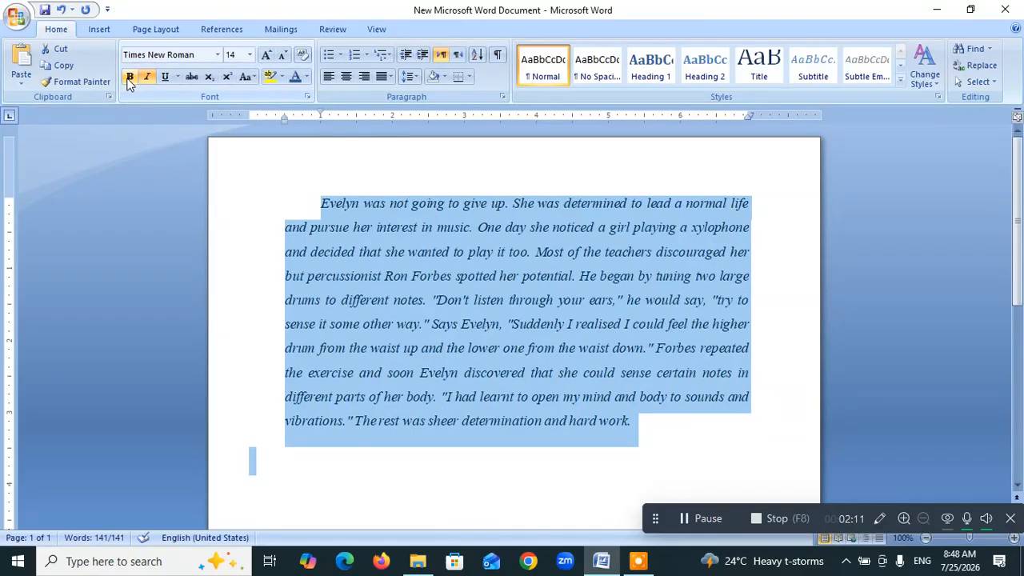
click(129, 77)
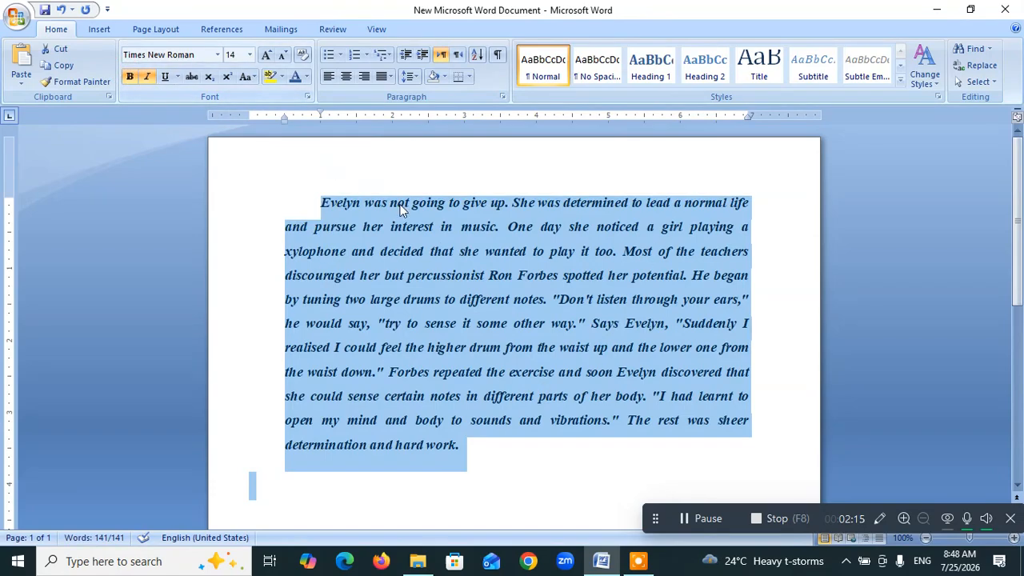
click(149, 76)
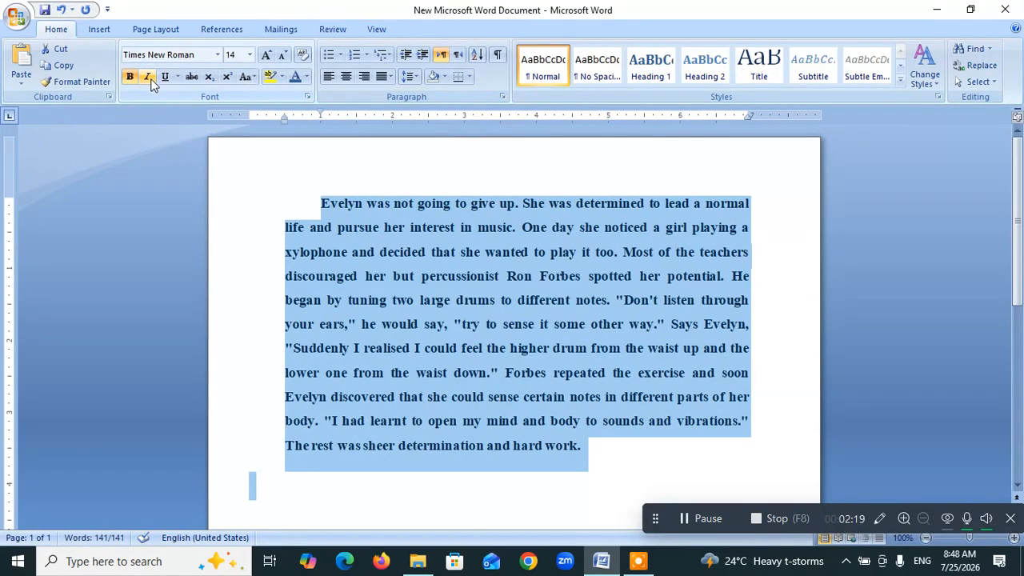
click(150, 80)
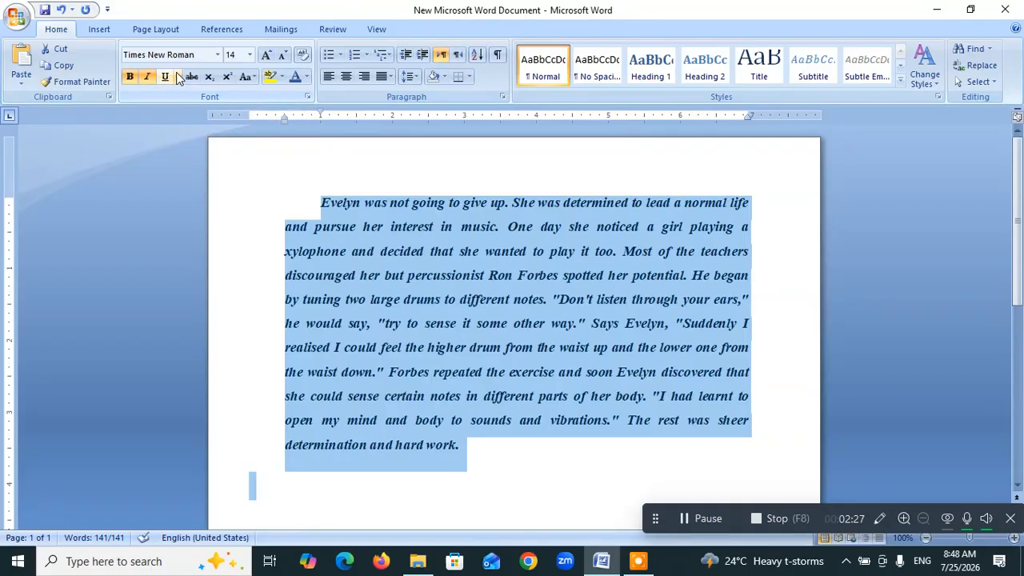
- Preview the underline styles, apply a single underline to the selected text and remove it again
click(177, 77)
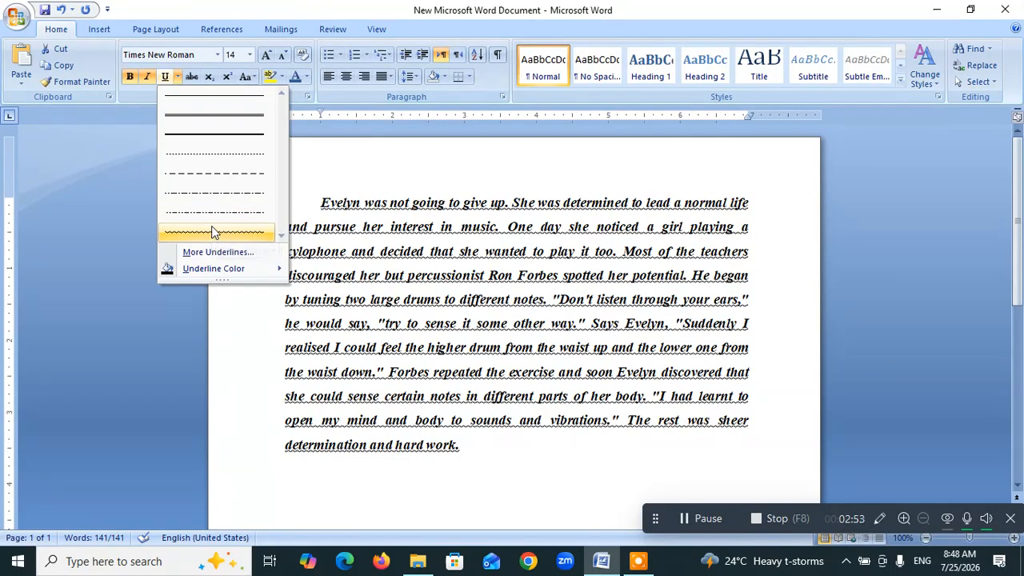
click(166, 77)
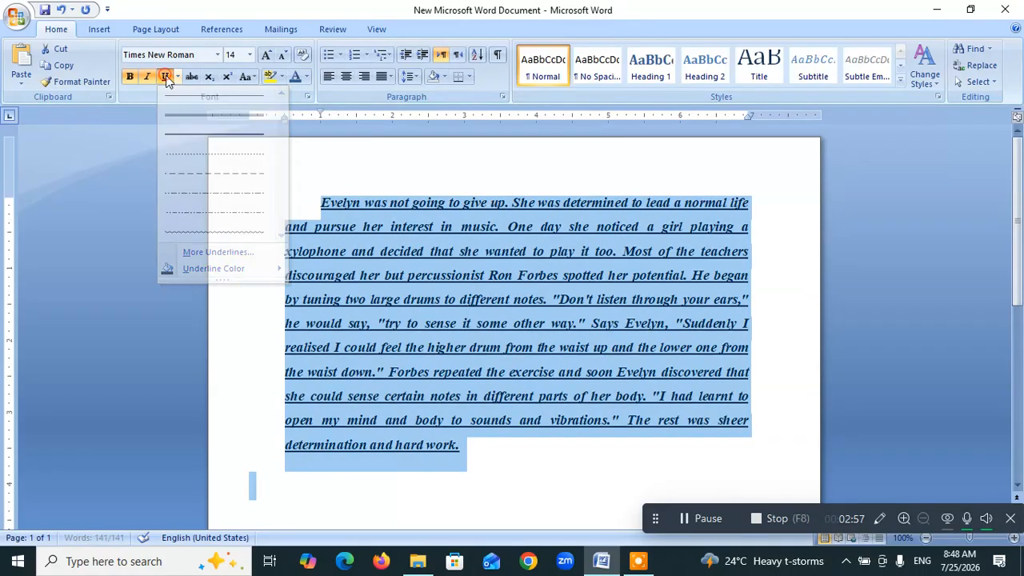
click(166, 75)
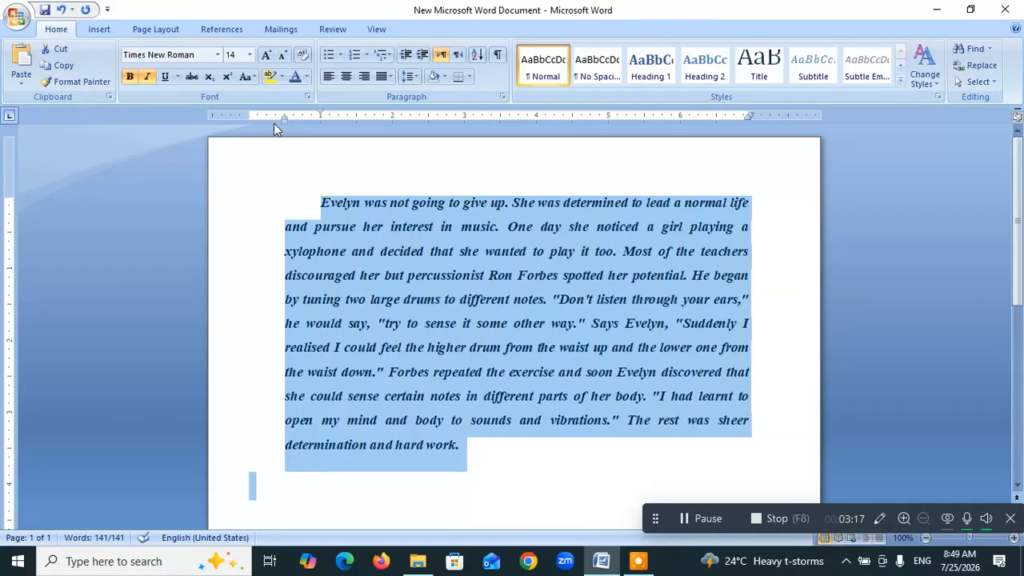
- Set the text highlight to No Color and change the whole paragraph's font color to the standard light green
click(281, 77)
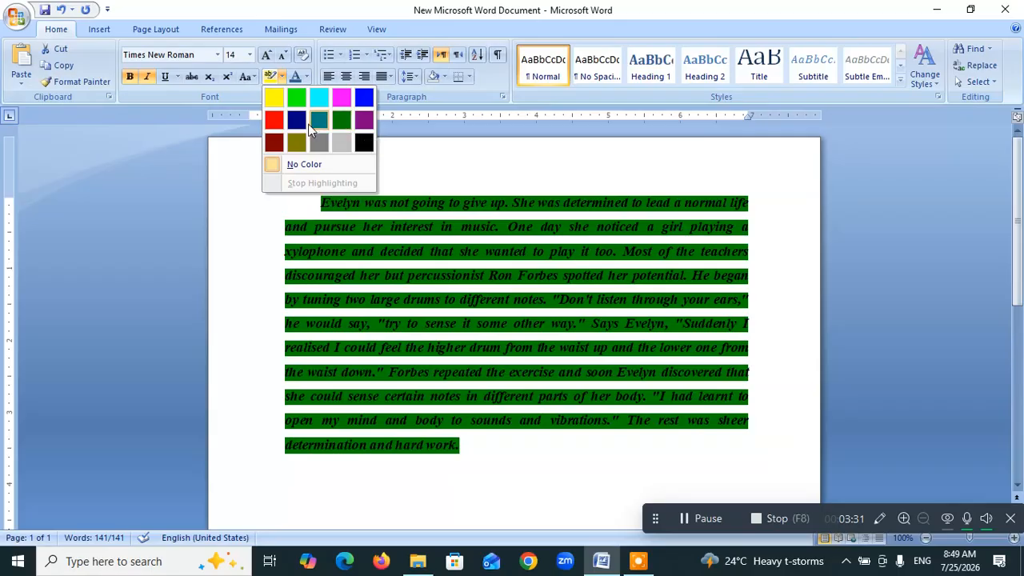
click(298, 165)
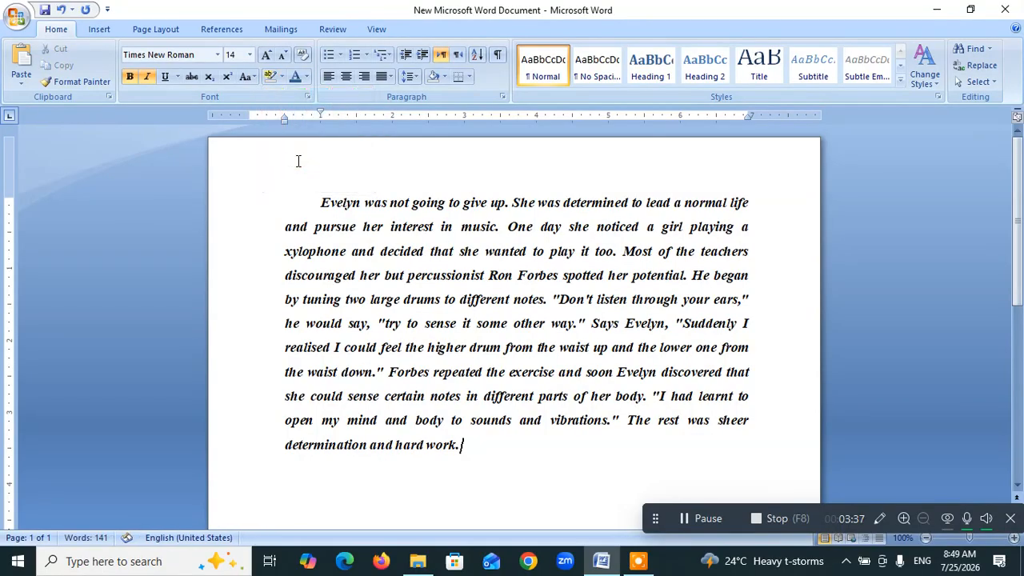
click(307, 199)
drag(308, 199, 477, 458)
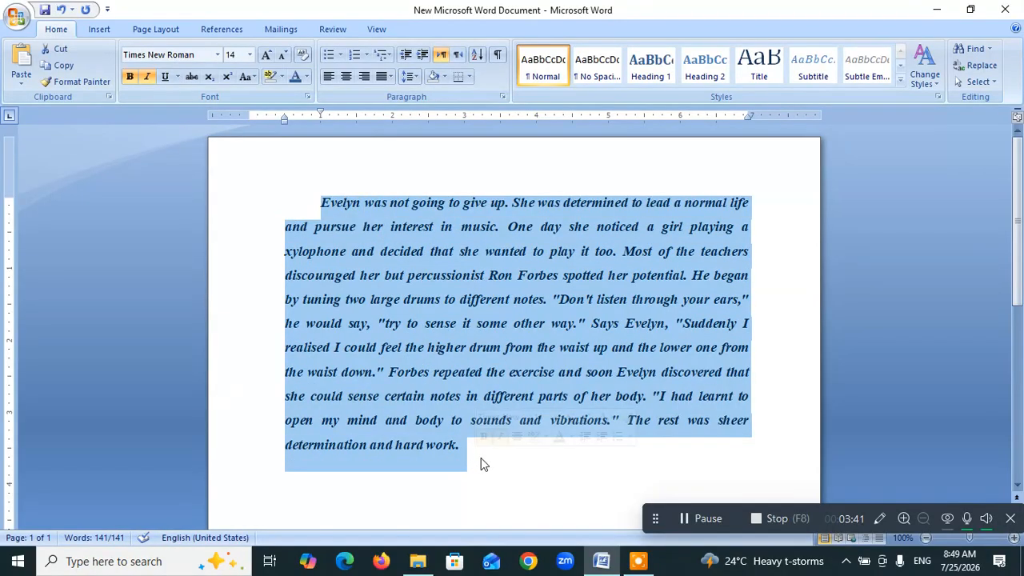
click(305, 76)
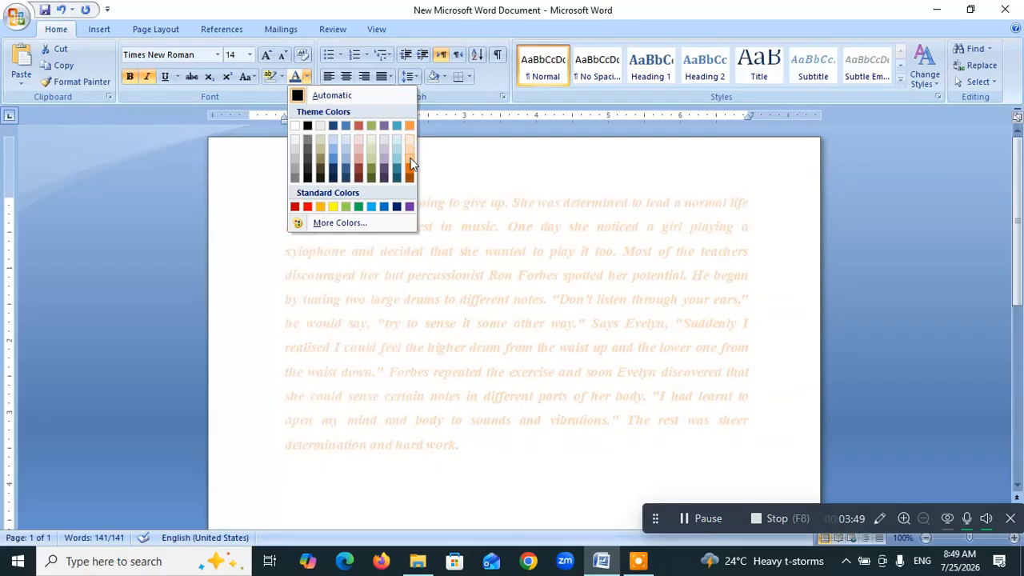
click(345, 207)
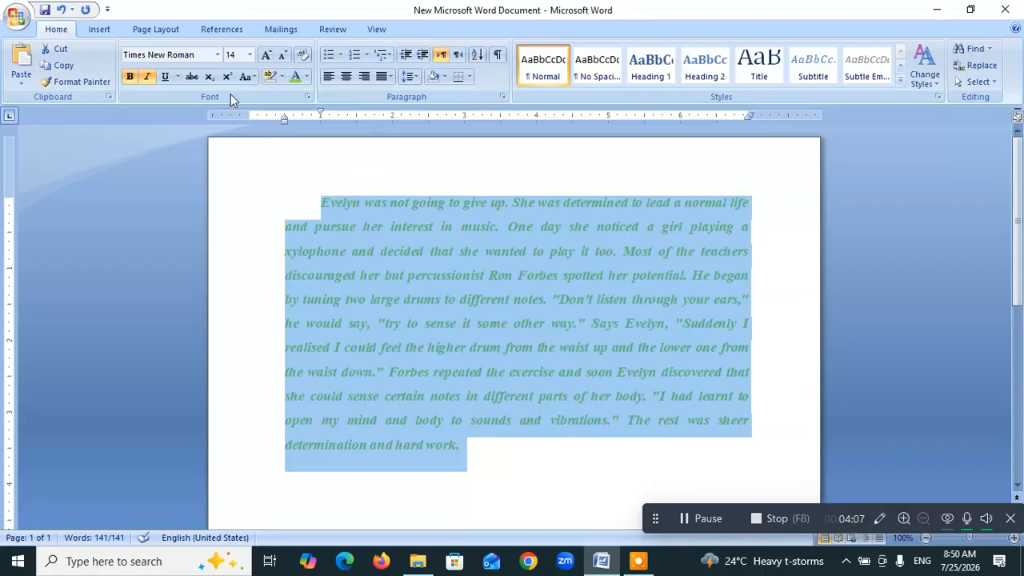
- Change the paragraph's case to lowercase and after that to UPPERCASE
click(69, 67)
click(252, 75)
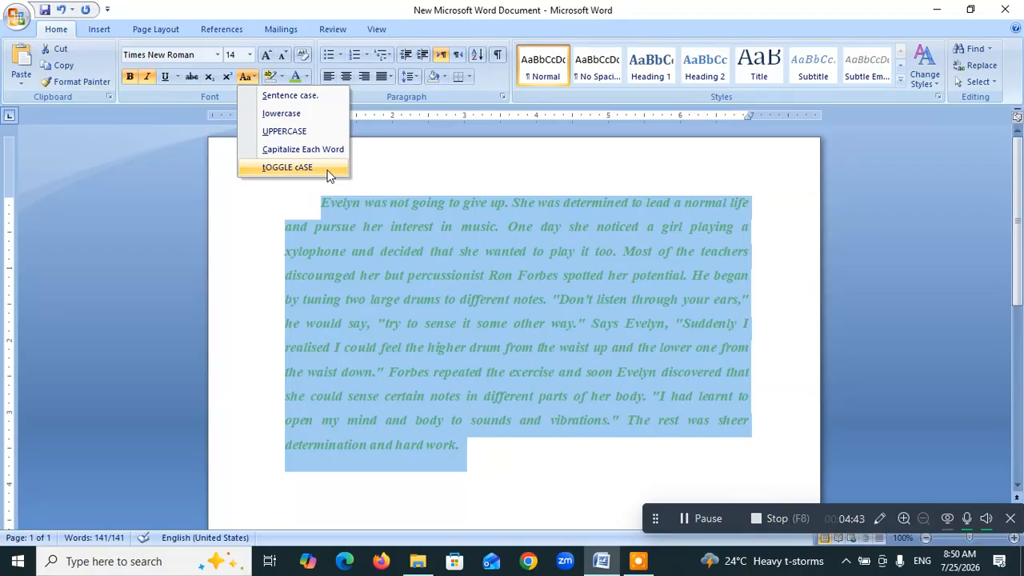
click(330, 117)
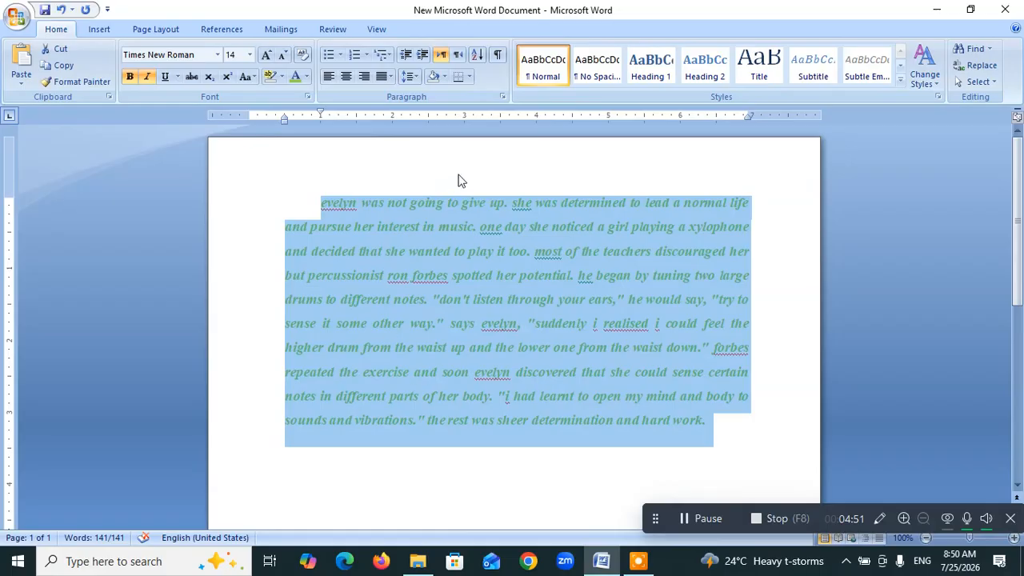
click(254, 75)
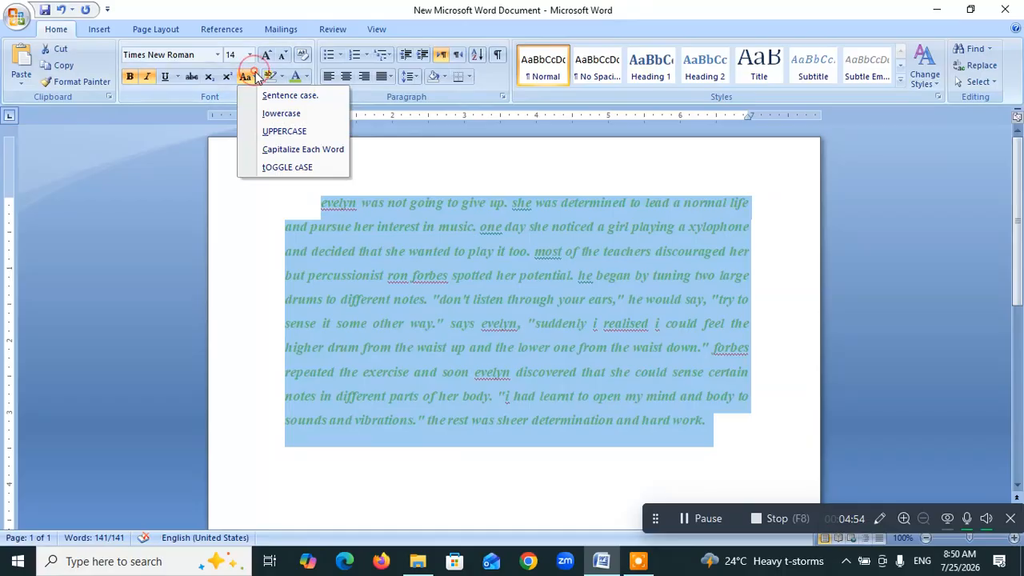
click(264, 131)
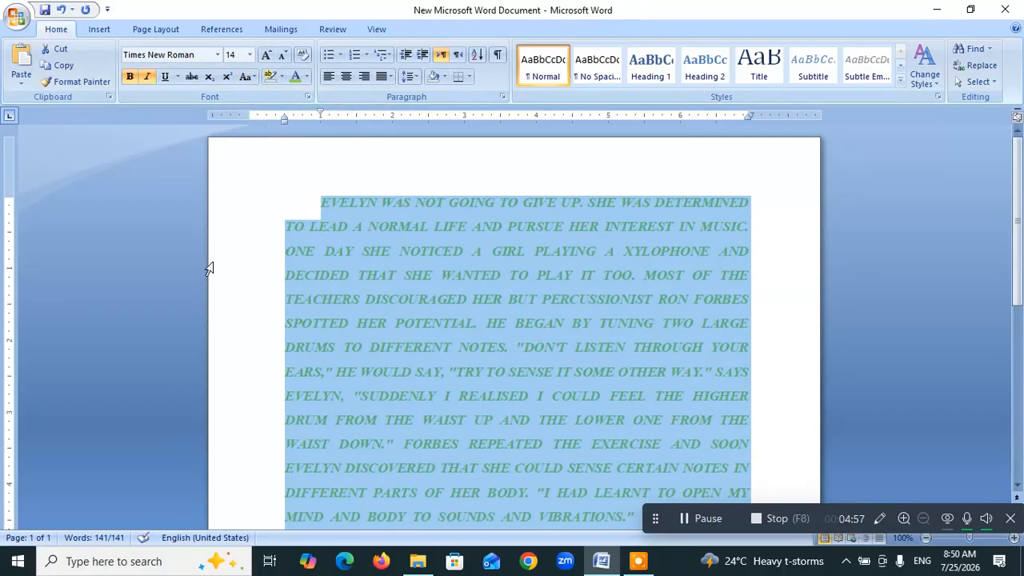
- Change the paragraph's case to Capitalize Each Word and deselect the text
click(254, 77)
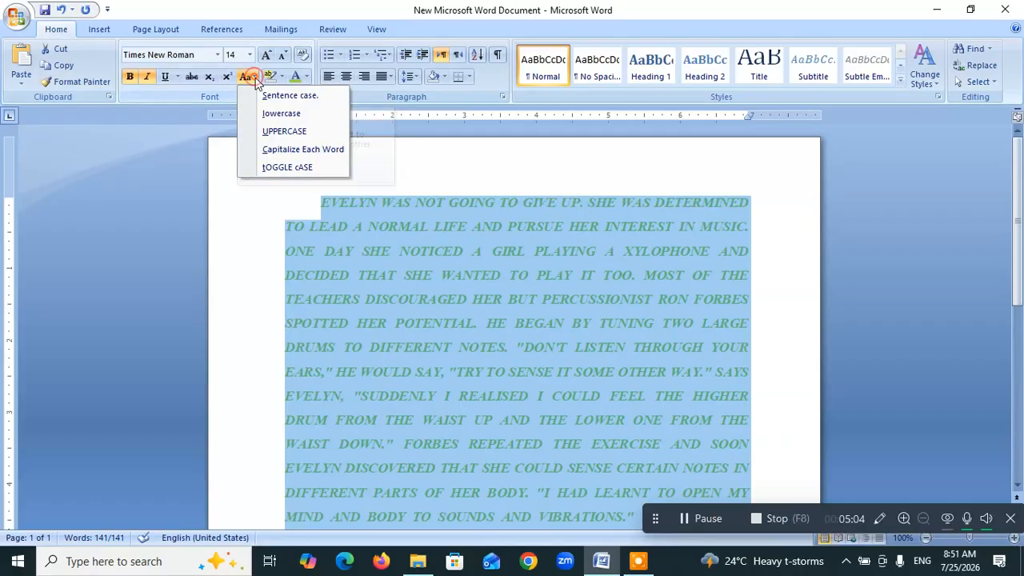
click(265, 152)
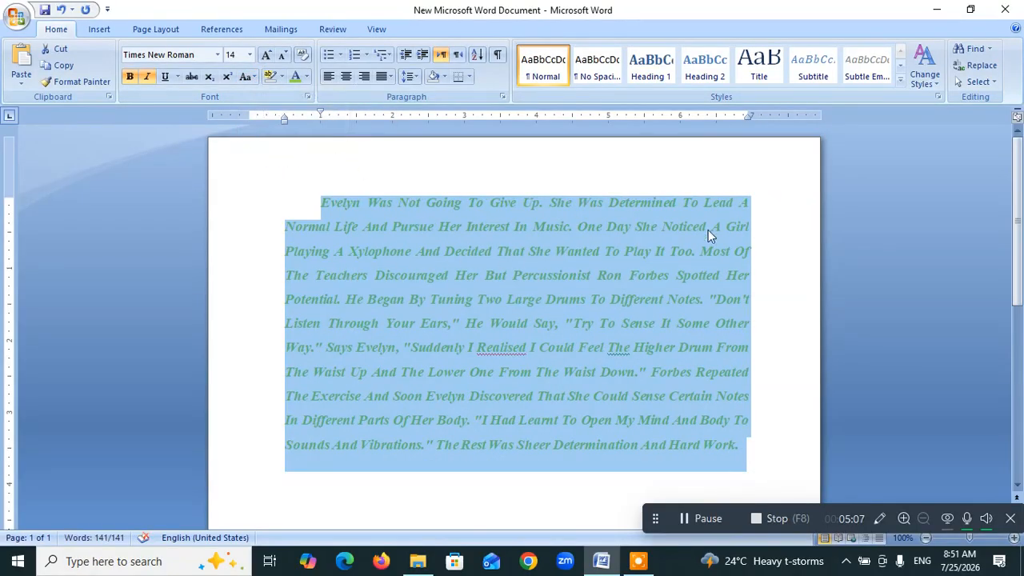
click(764, 254)
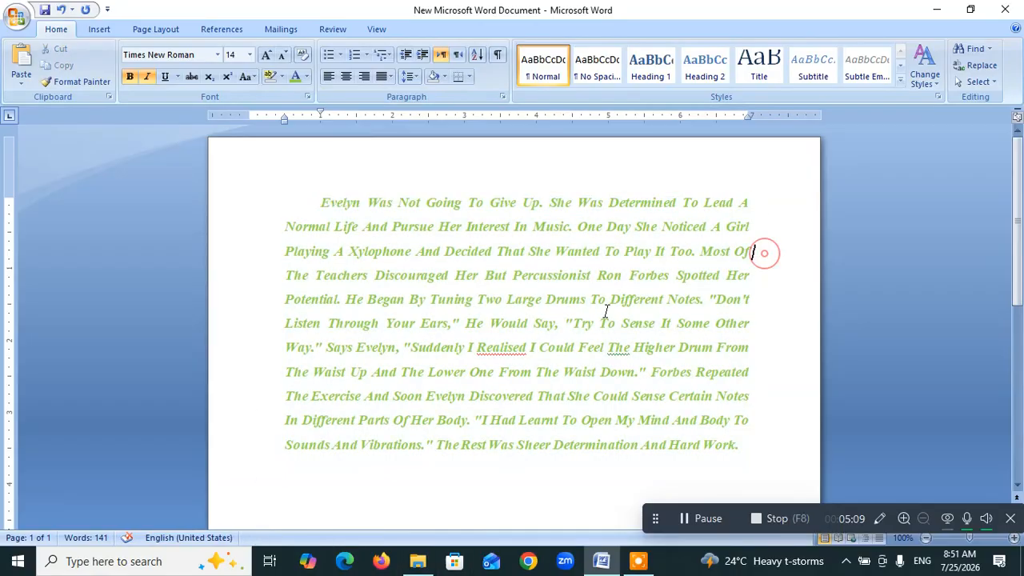
- Change the whole paragraph's case to tOGGLE cASE and deselect the text
click(319, 203)
drag(319, 203, 748, 445)
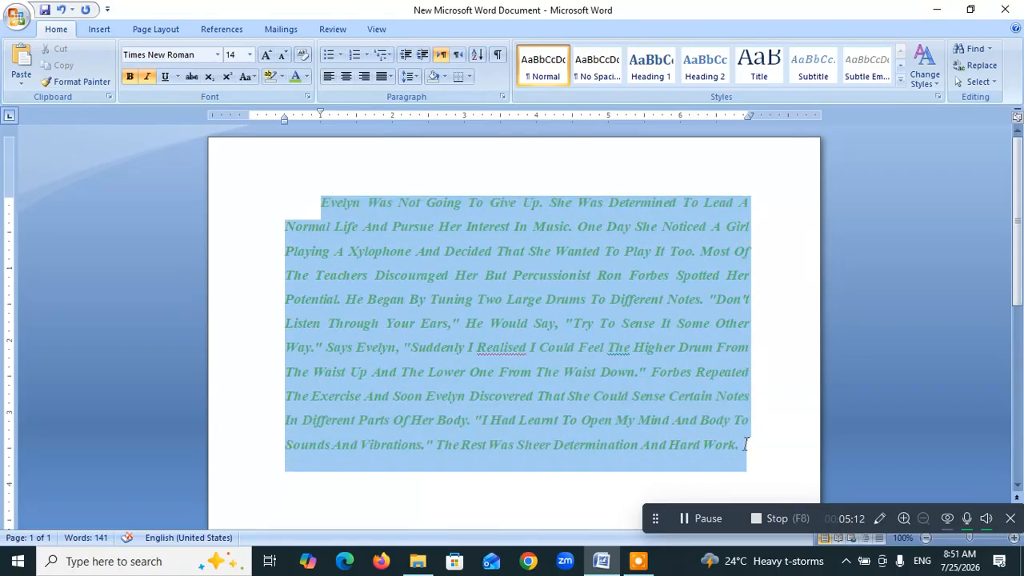
click(256, 78)
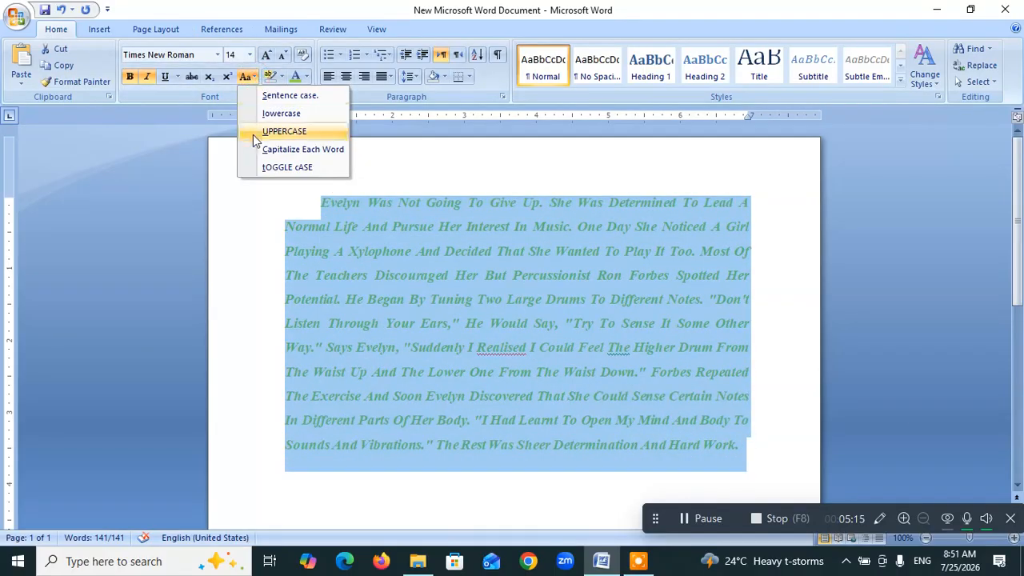
click(280, 169)
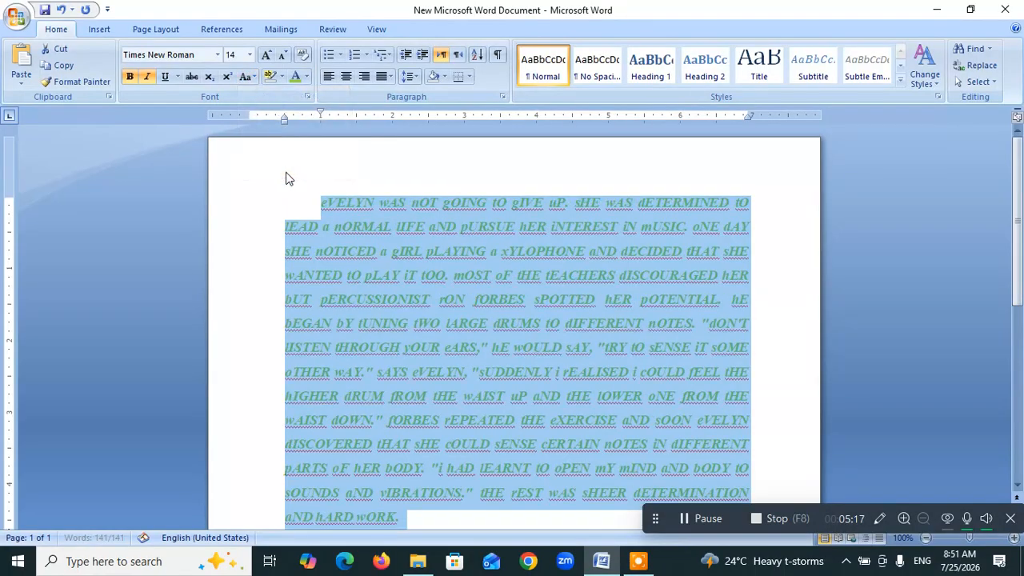
click(398, 202)
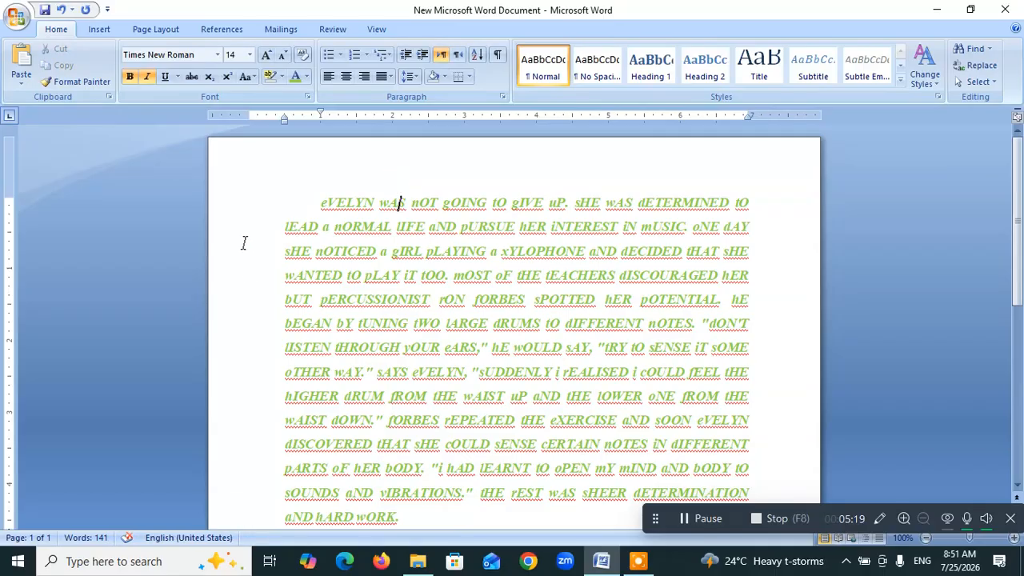
- Change the whole paragraph's case to Sentence case and deselect the text
drag(313, 199, 480, 491)
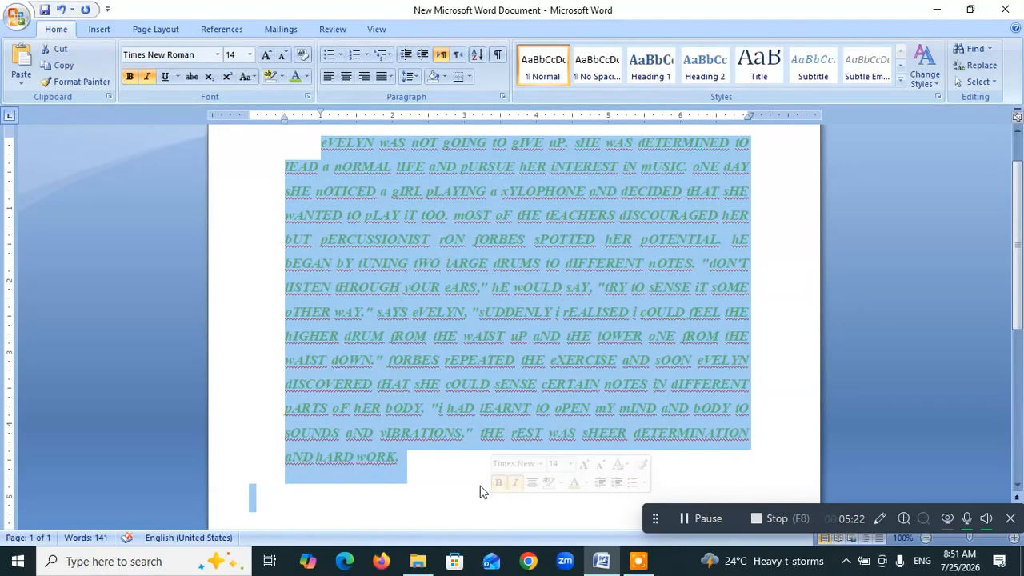
click(254, 77)
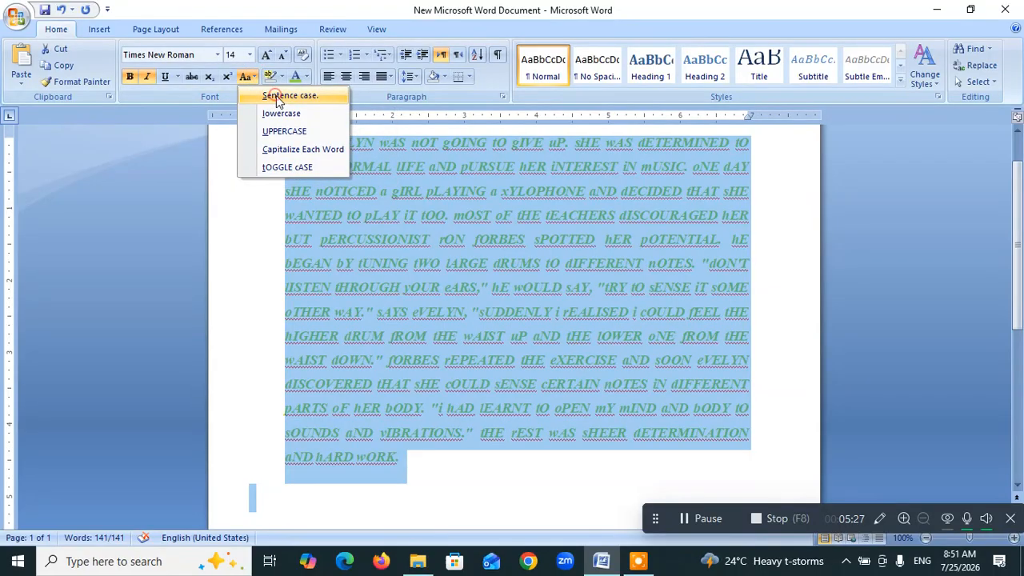
click(276, 96)
click(430, 406)
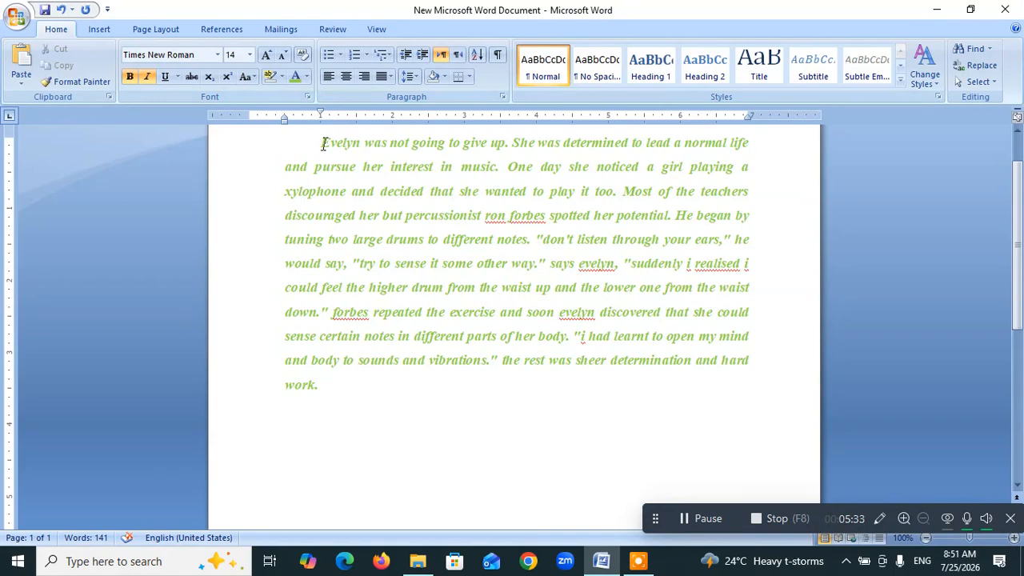
drag(323, 144, 391, 371)
click(423, 447)
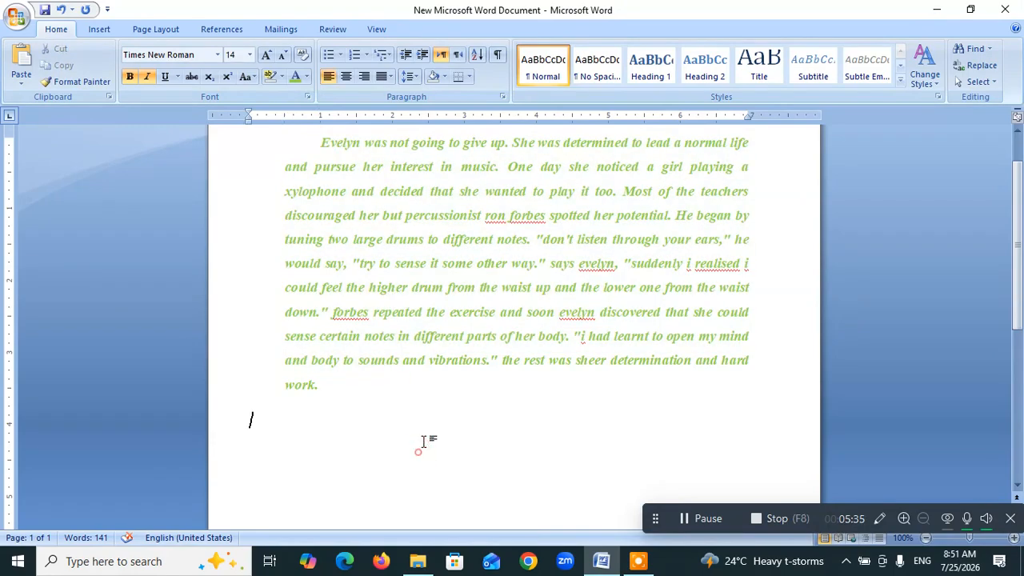
- Apply strikethrough to the first word of the paragraph, remove it again and deselect the word
scroll(424, 441, up, 1)
click(313, 203)
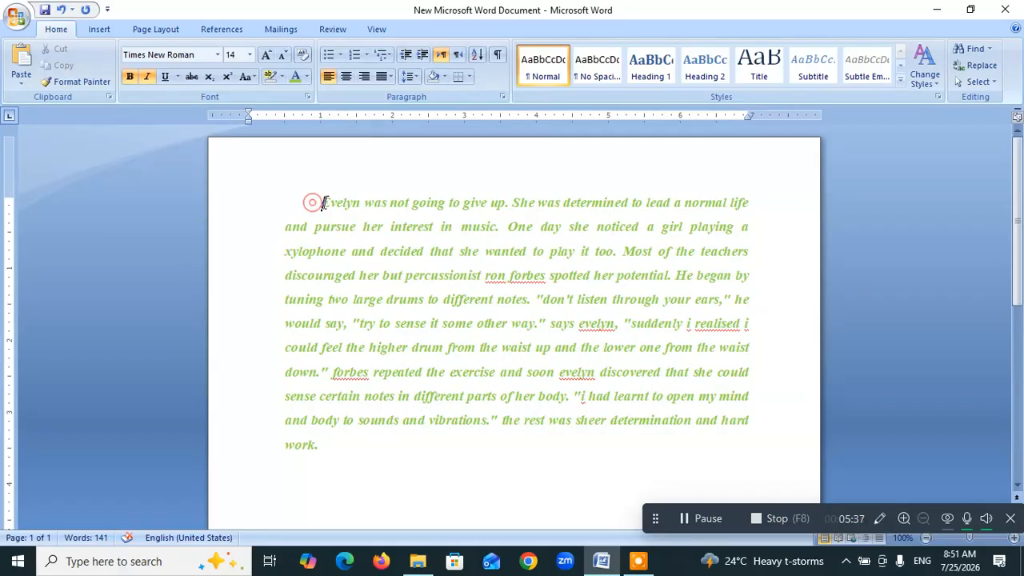
drag(323, 203, 364, 202)
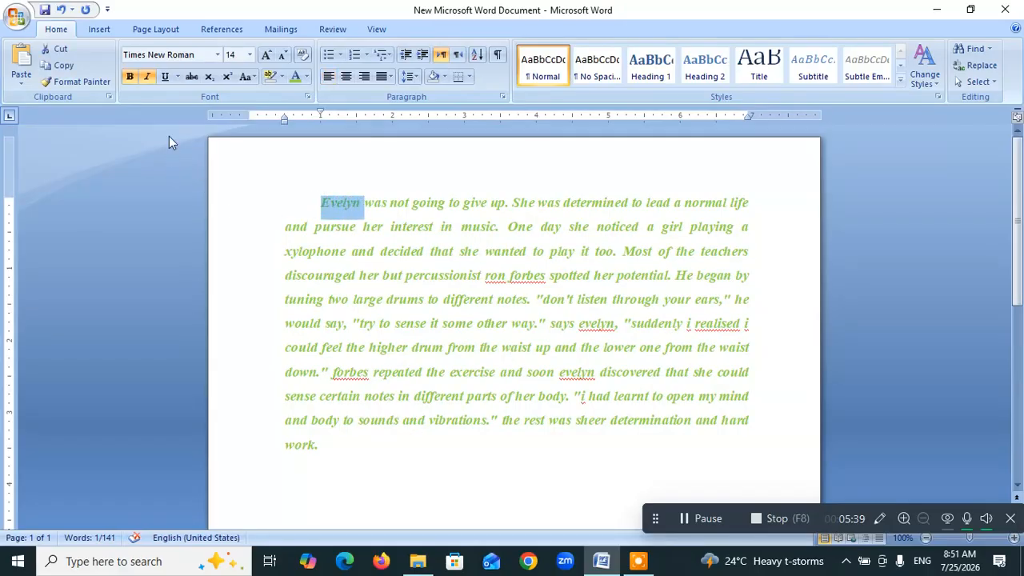
click(194, 76)
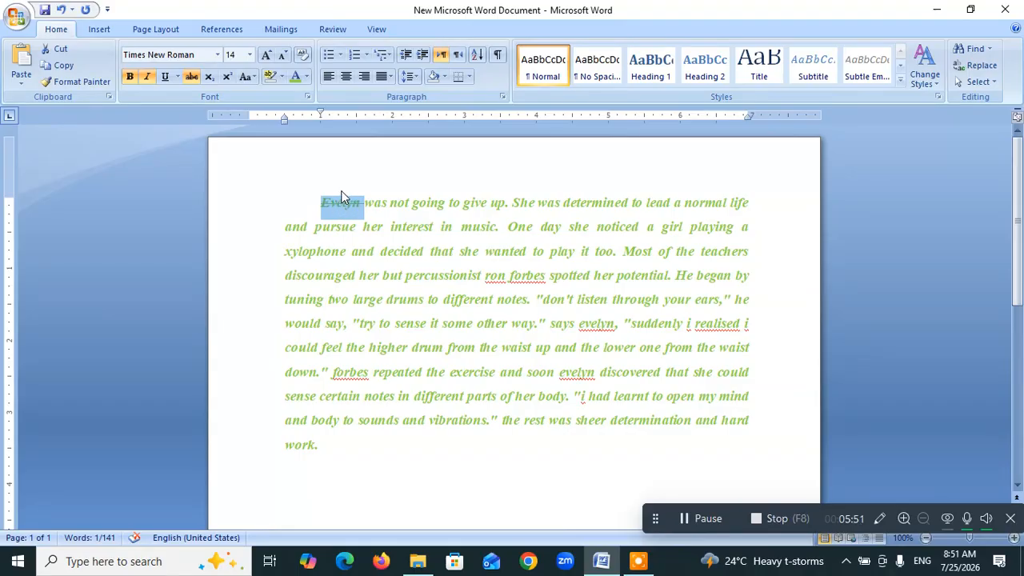
click(191, 78)
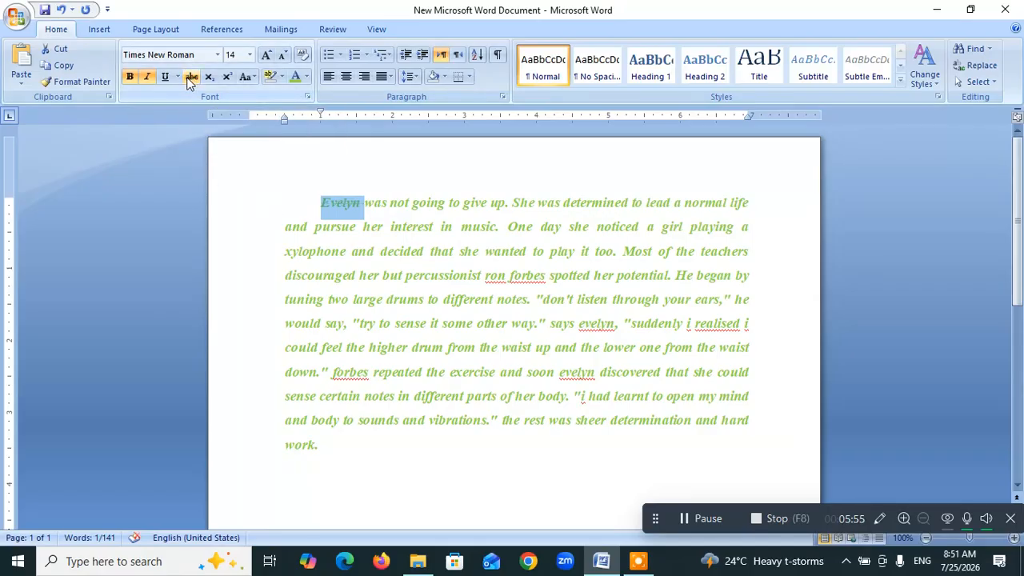
click(350, 168)
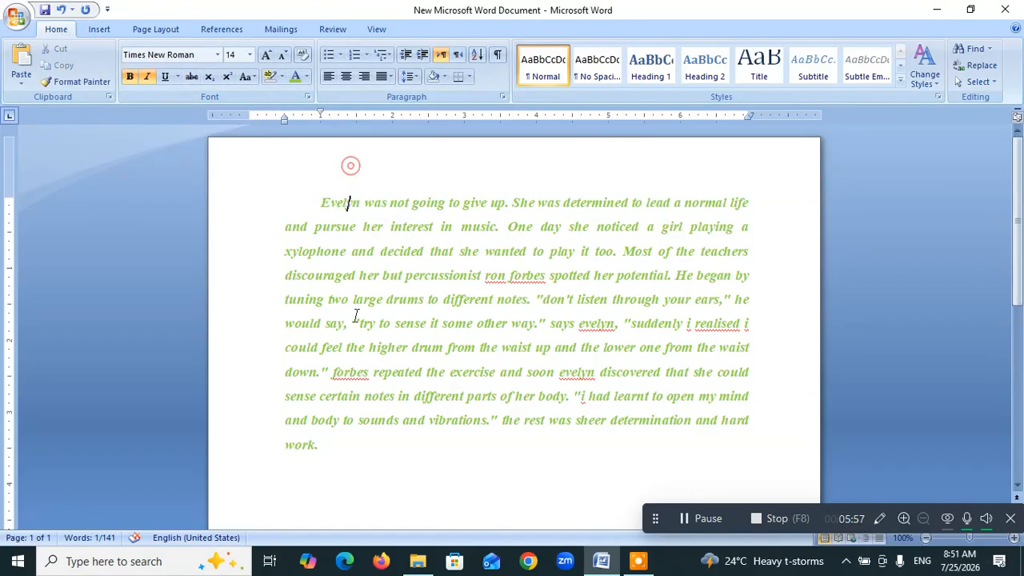
- Enter "10th" on the empty line below the paragraph and format its "th" as subscript
scroll(364, 488, down, 5)
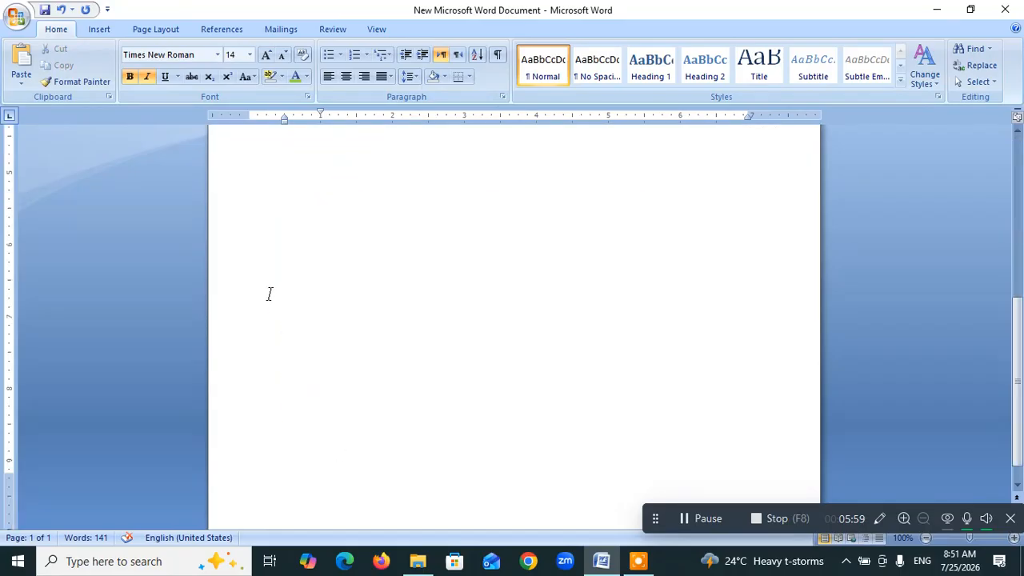
scroll(280, 308, up, 5)
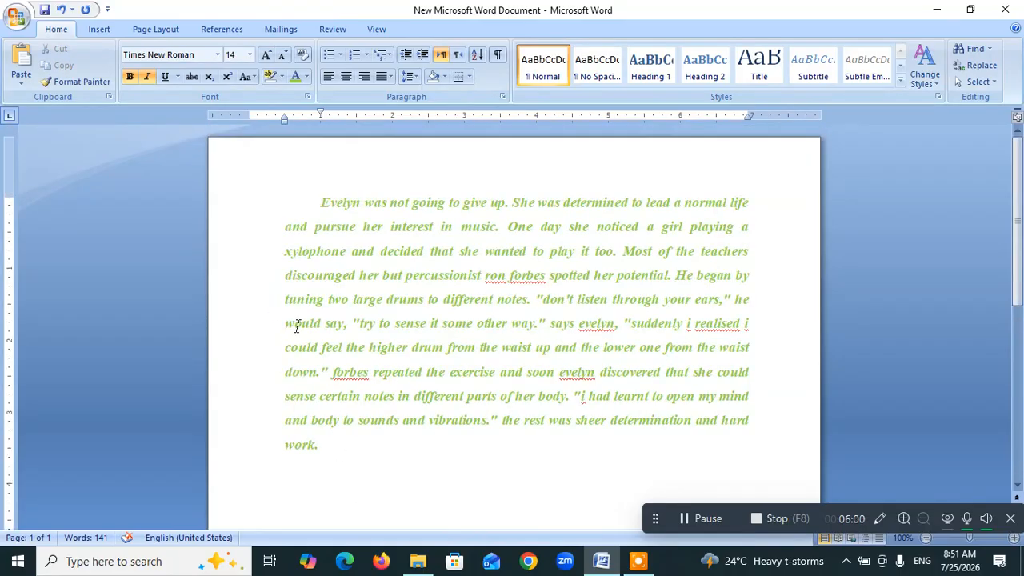
click(1018, 486)
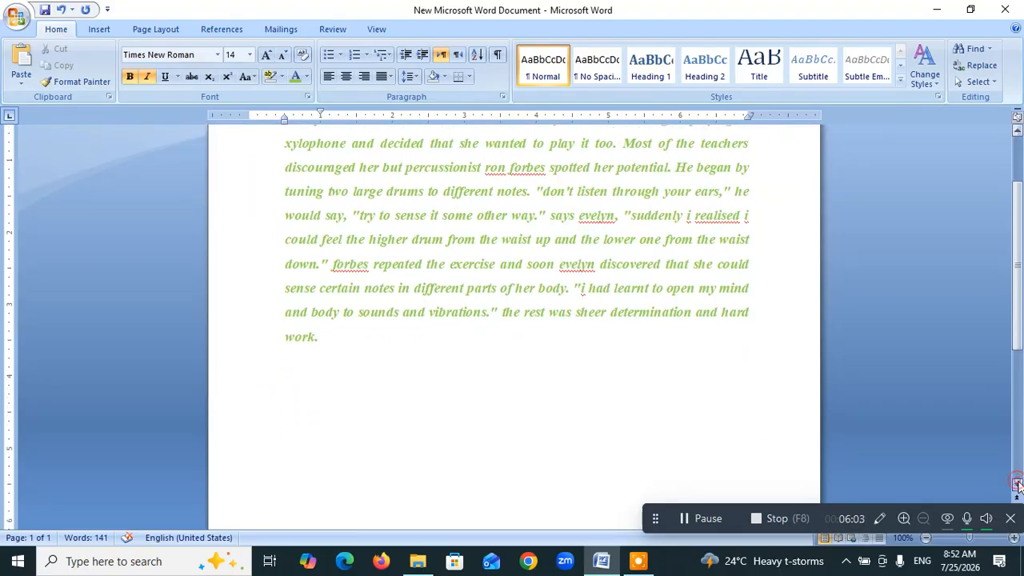
drag(1018, 486, 1018, 486)
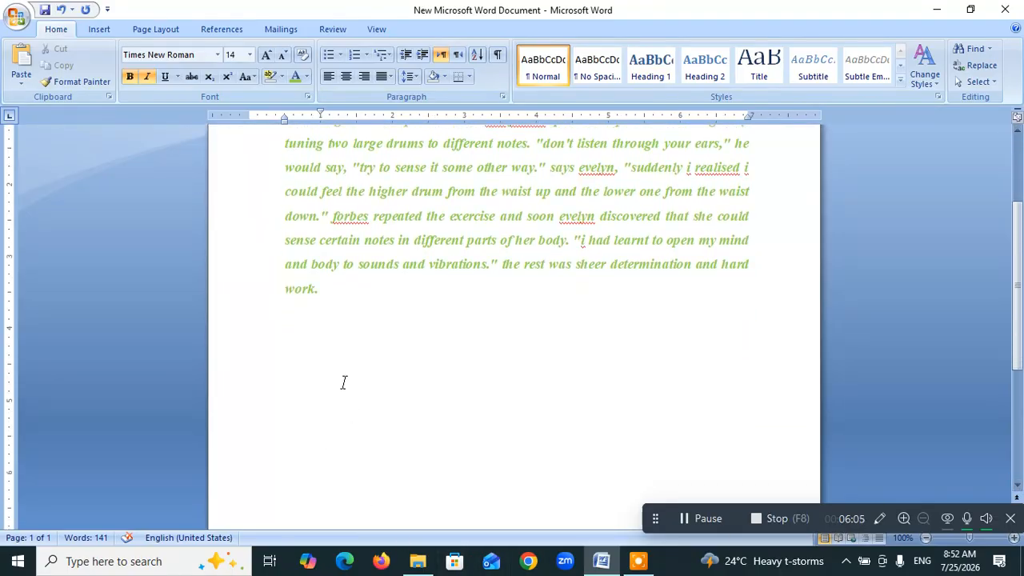
click(300, 354)
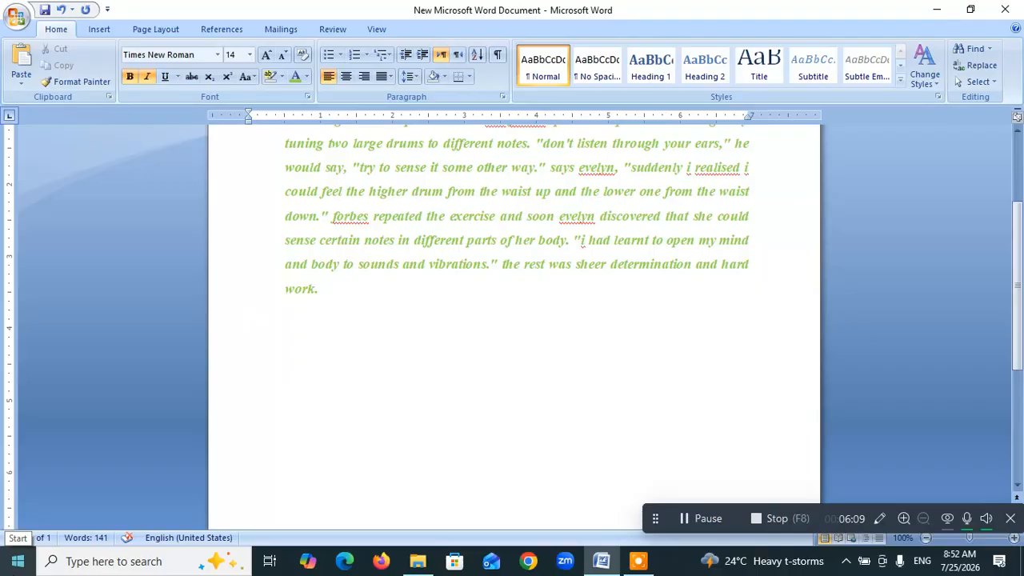
text(10th)
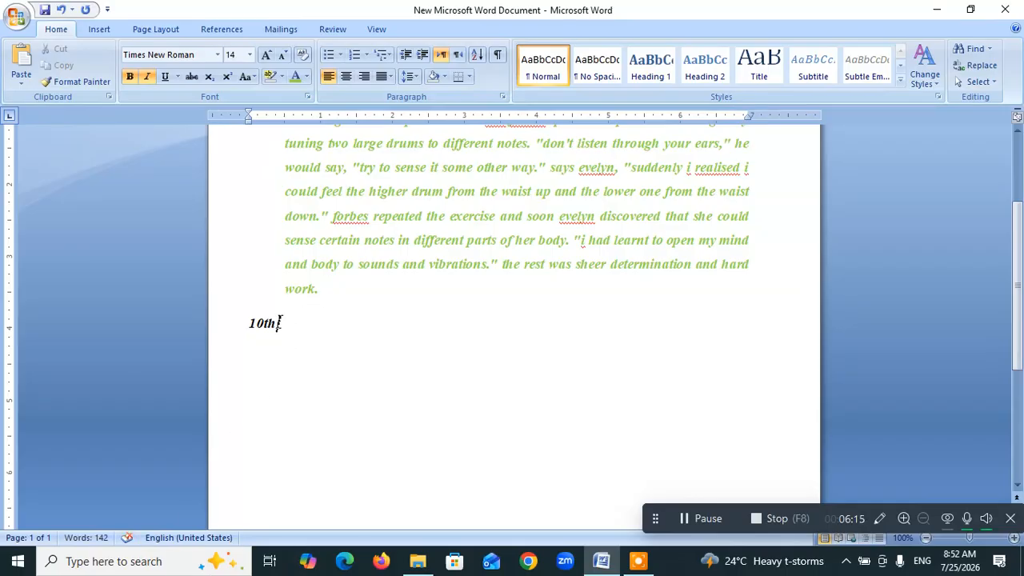
drag(280, 321, 266, 319)
click(209, 77)
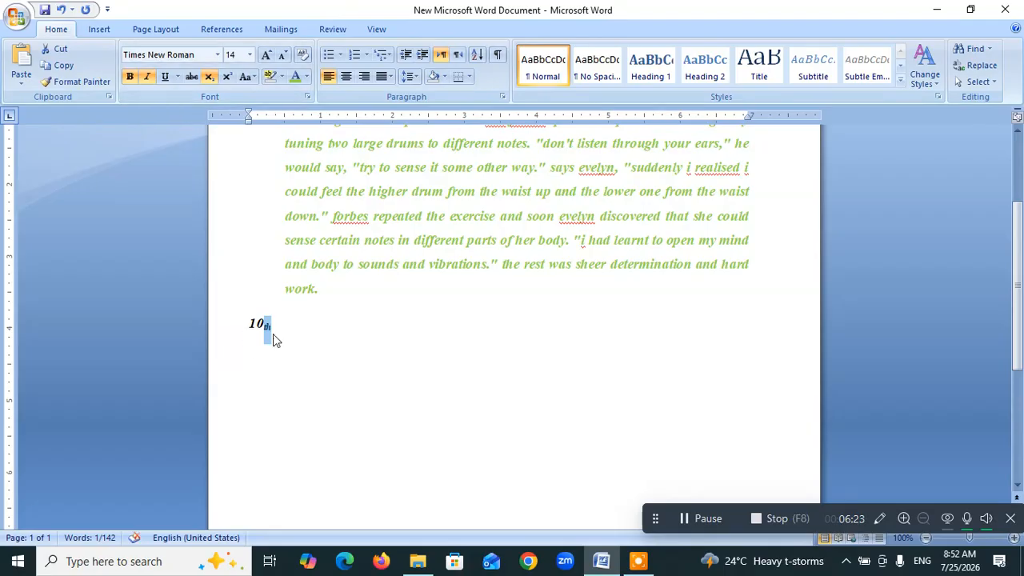
- Enlarge the whole "10th" text to font size 22 and deselect it
drag(276, 327, 244, 323)
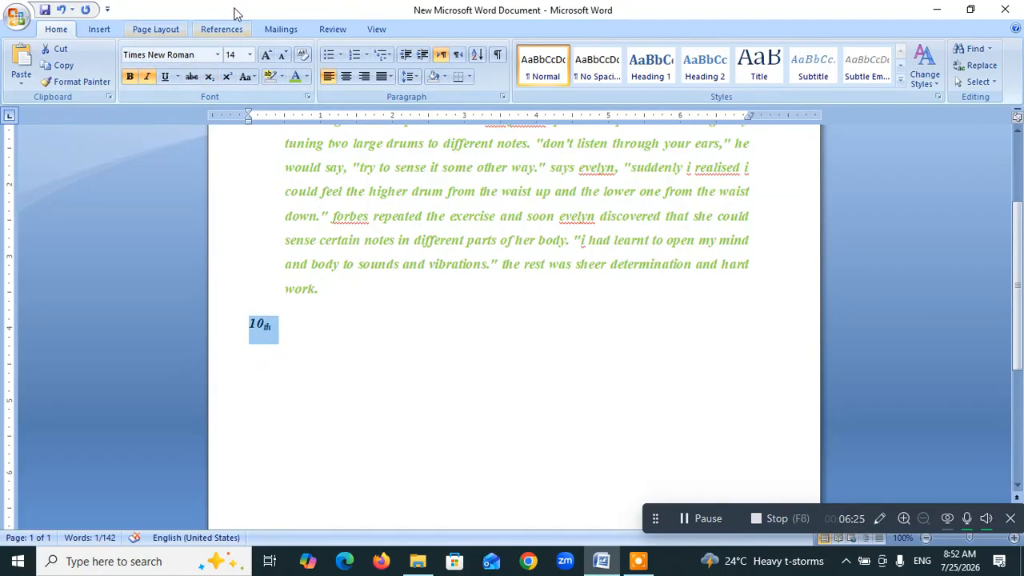
click(266, 55)
click(266, 54)
click(265, 54)
click(266, 55)
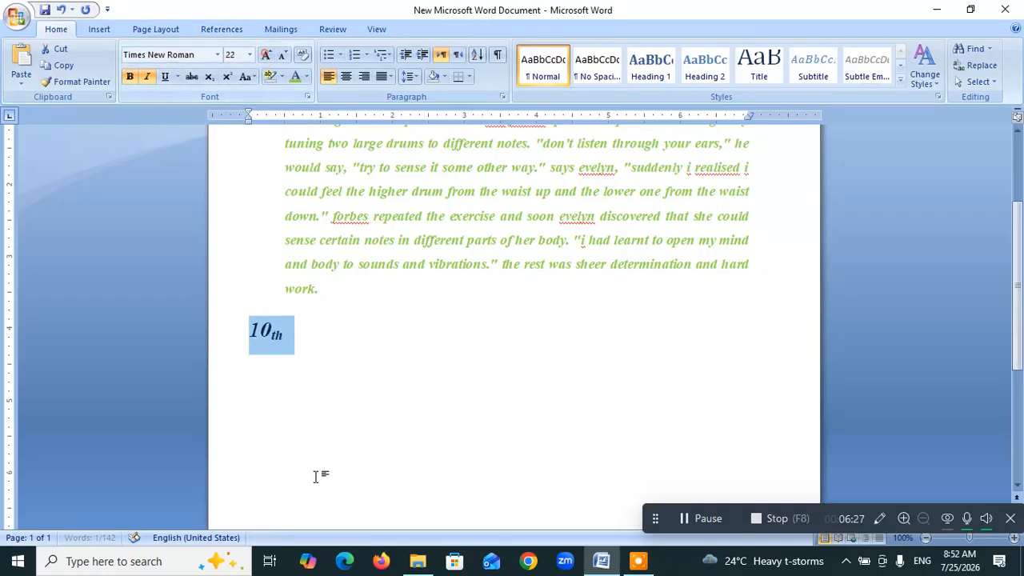
click(293, 370)
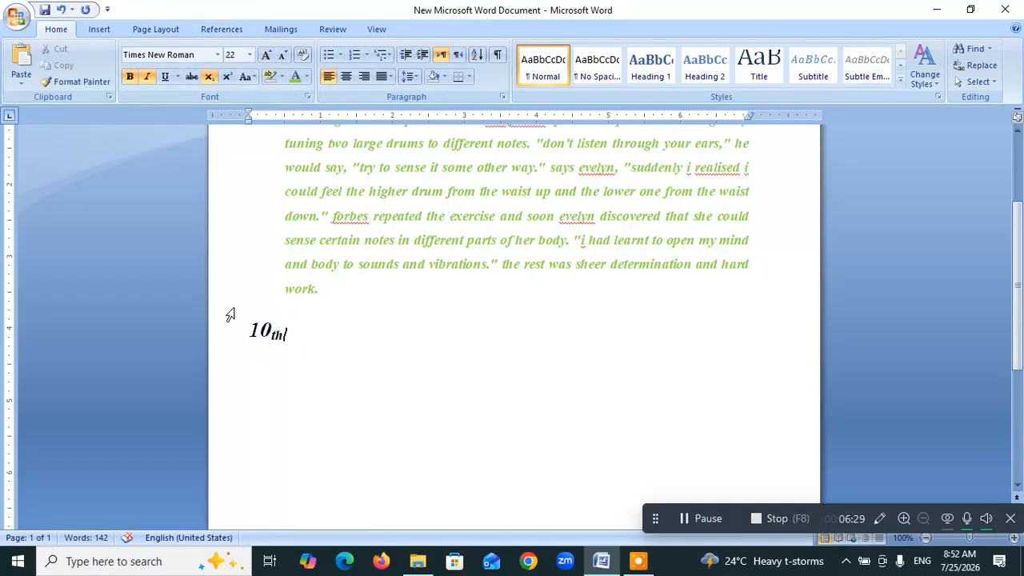
- Format the "th" of "10th" as superscript and deselect it
drag(292, 331, 273, 338)
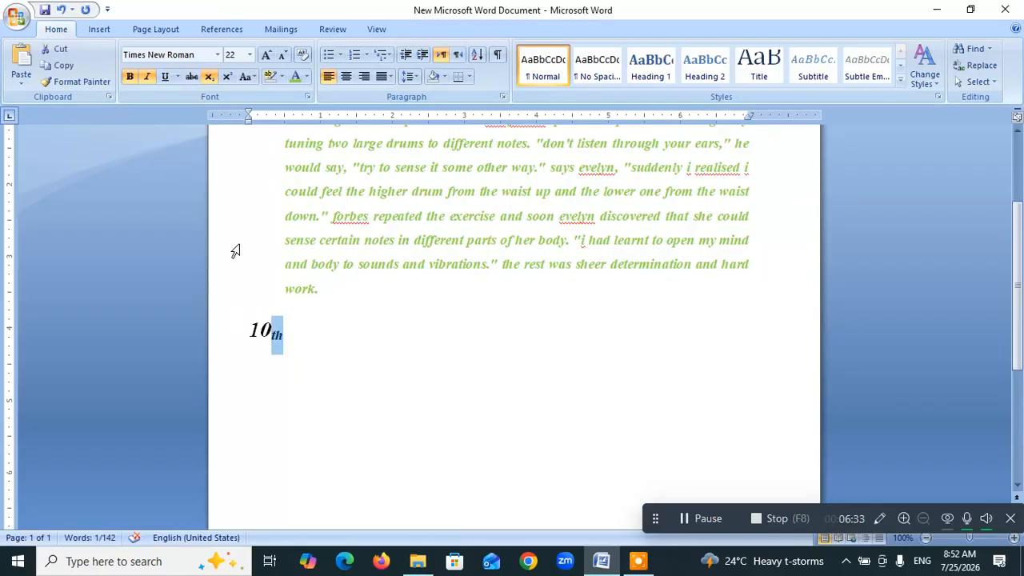
click(227, 78)
click(337, 329)
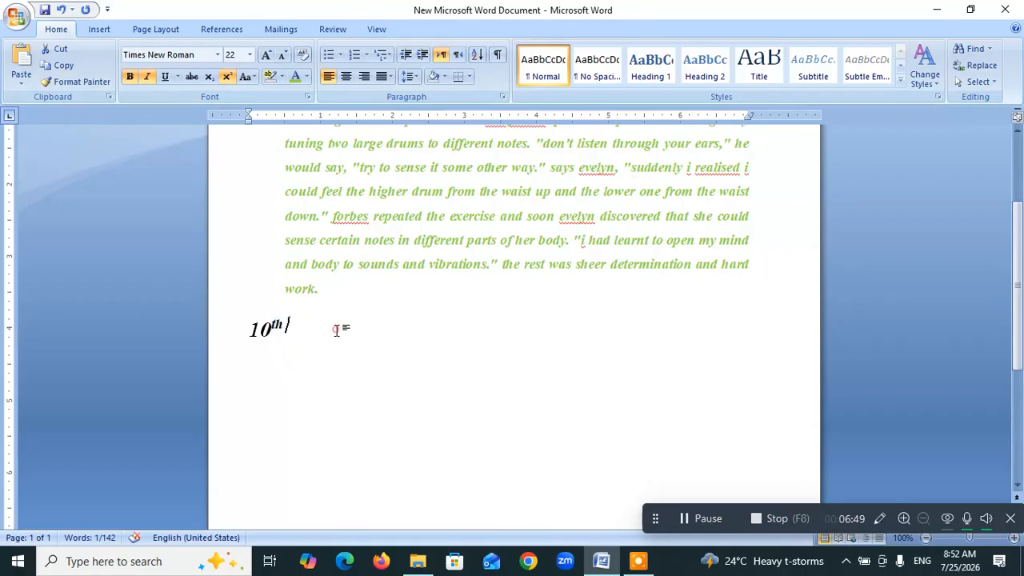